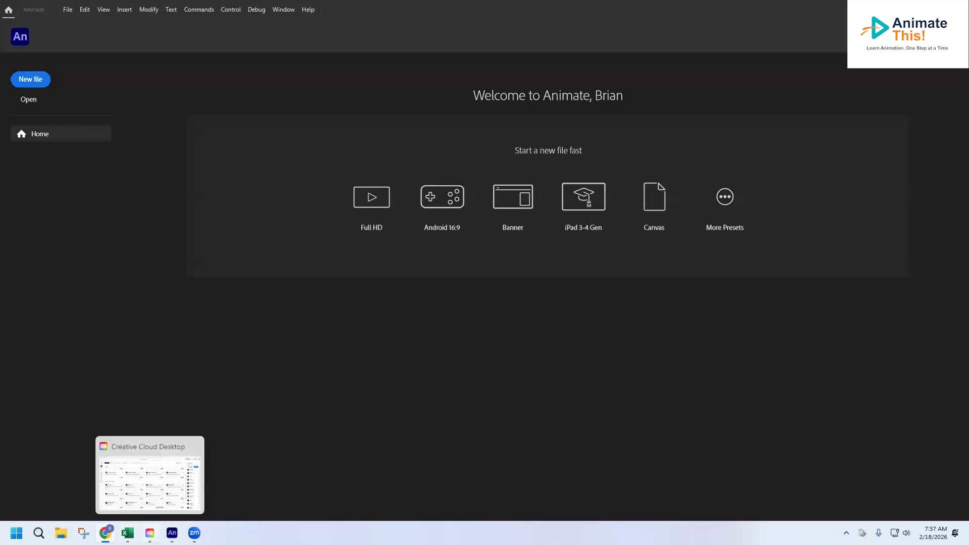
# Switch to Creative Cloud Desktop and download the licensed stock image of the white 3D airplane into the Downloads folder.
pyautogui.click(150, 532)
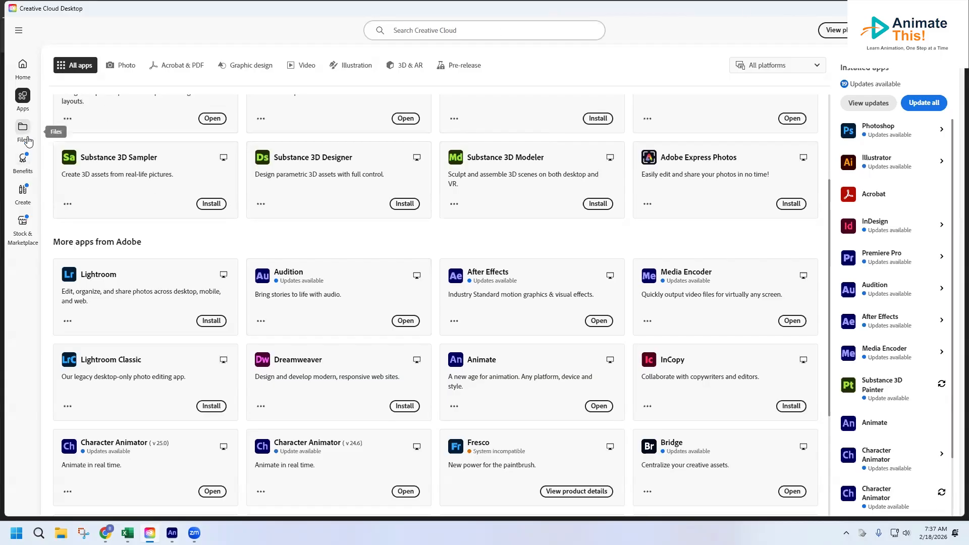
pyautogui.click(20, 75)
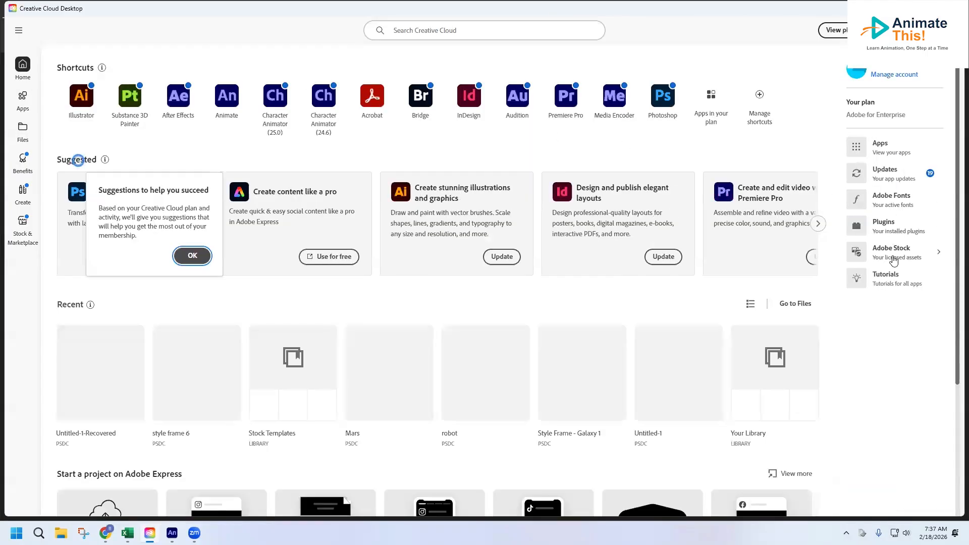
pyautogui.click(893, 258)
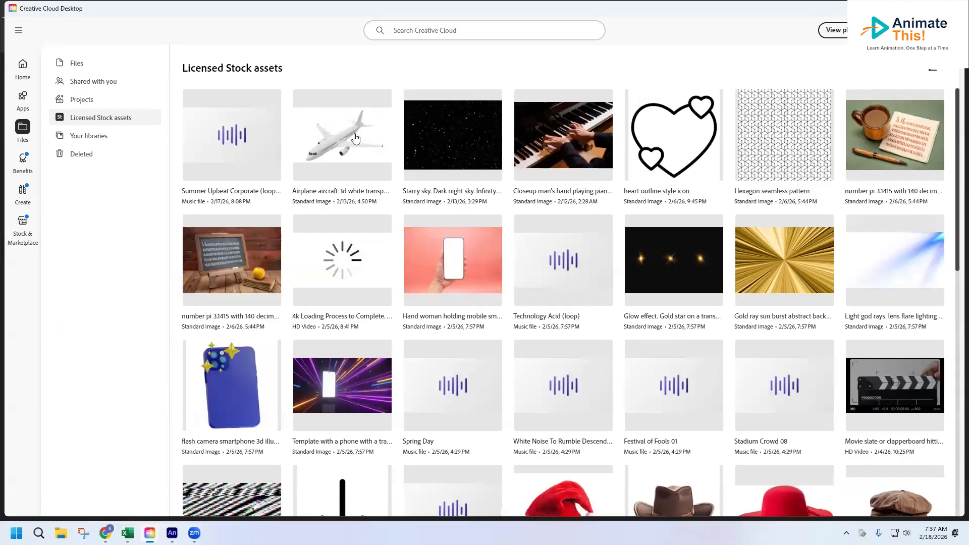
pyautogui.click(376, 106)
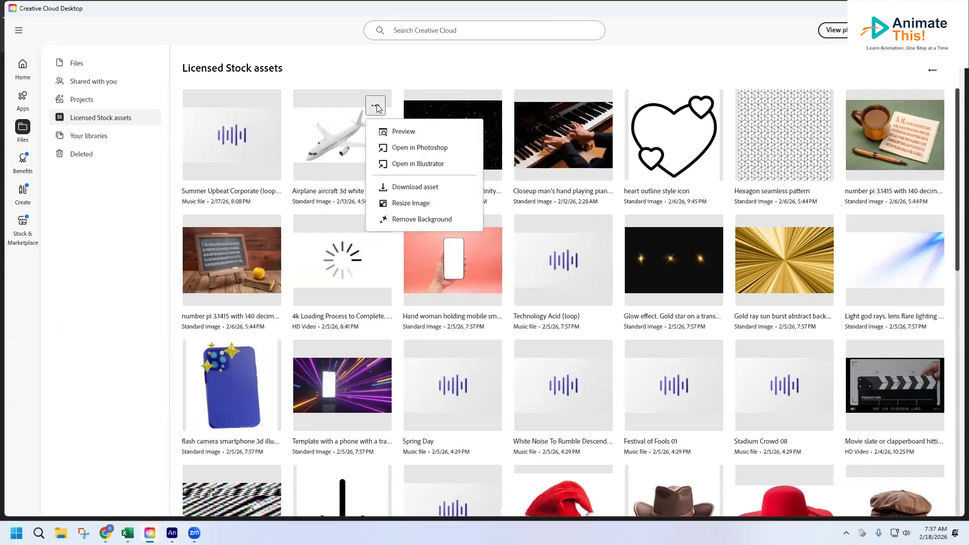
pyautogui.click(409, 188)
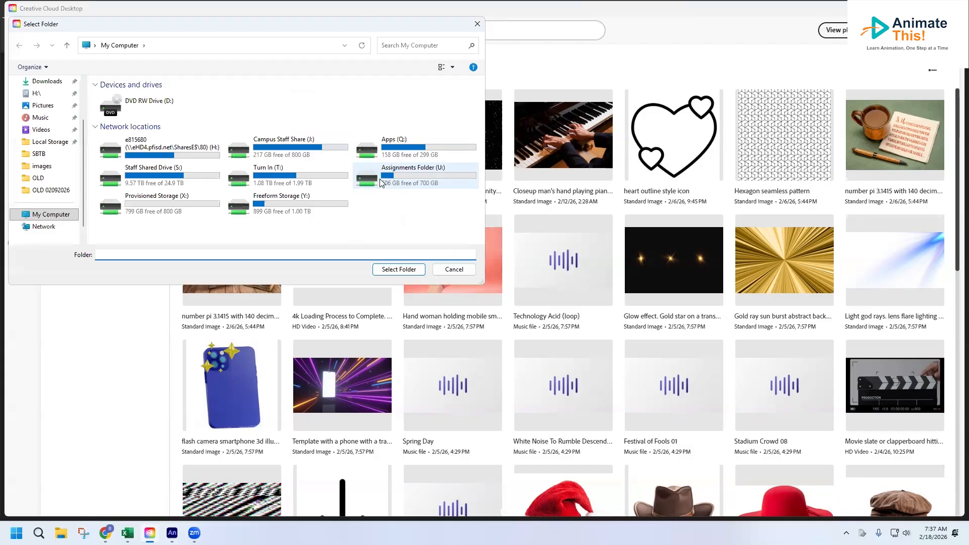
pyautogui.click(47, 82)
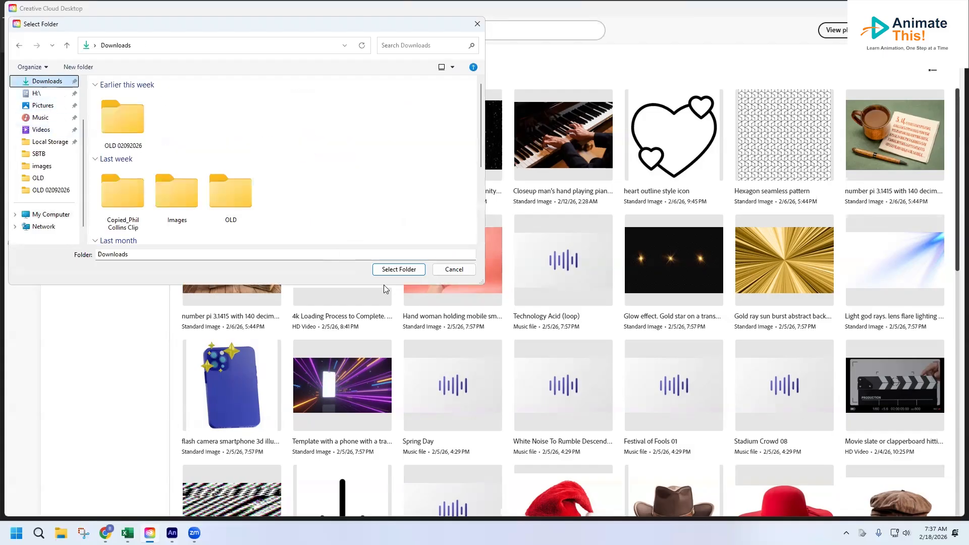
pyautogui.click(399, 269)
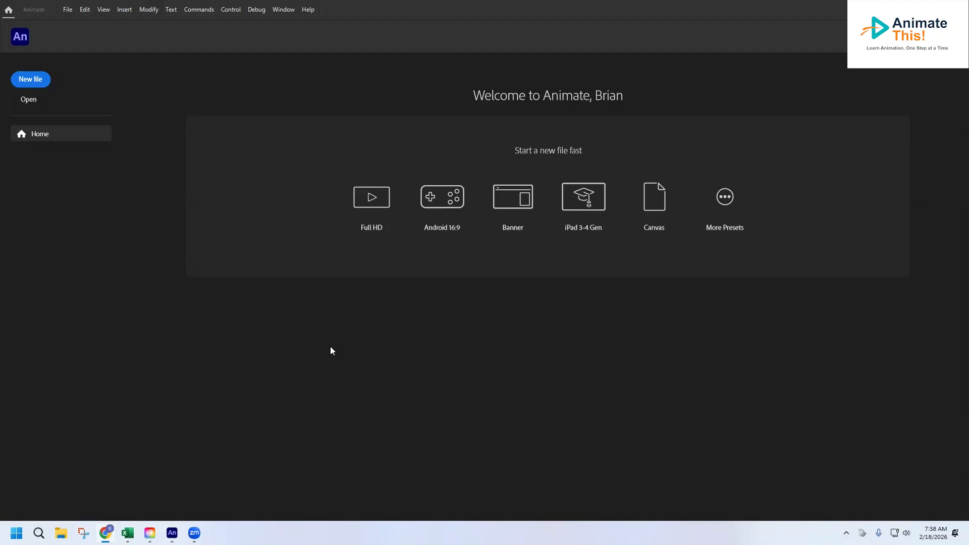
# Create a new HD character animation document in Animate, 1280 x 720 pixels at 24 fps for ActionScript 3.0.
pyautogui.click(29, 81)
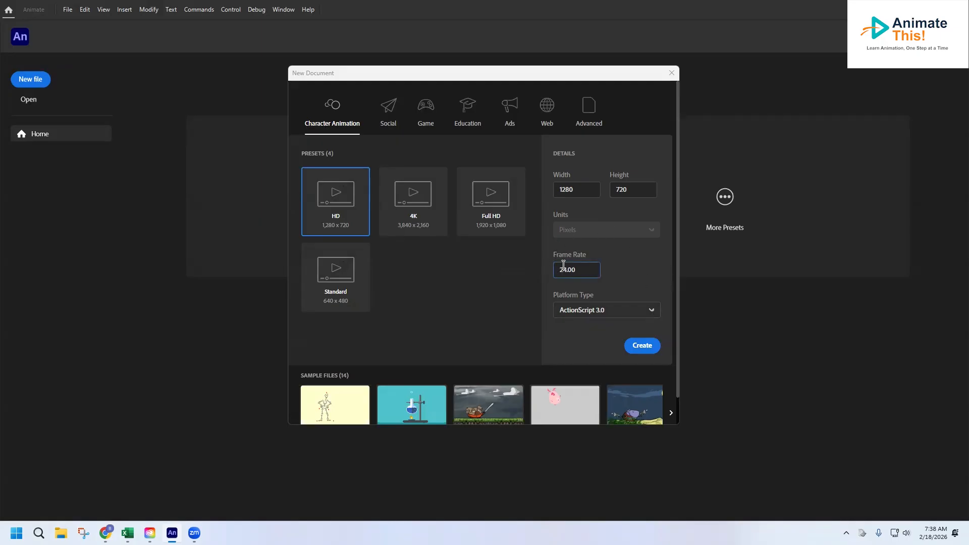
pyautogui.click(650, 348)
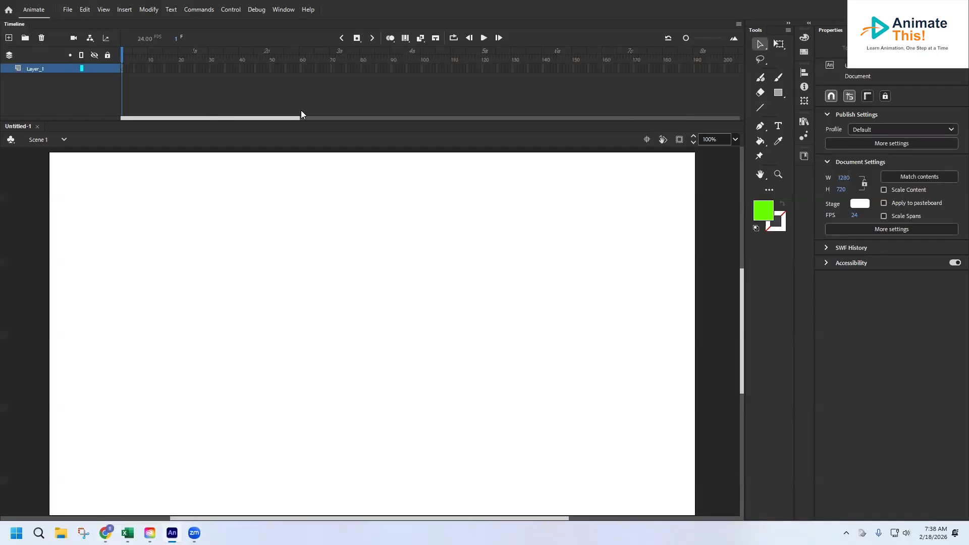
# Reset the Classic workspace to its default layout.
pyautogui.click(278, 12)
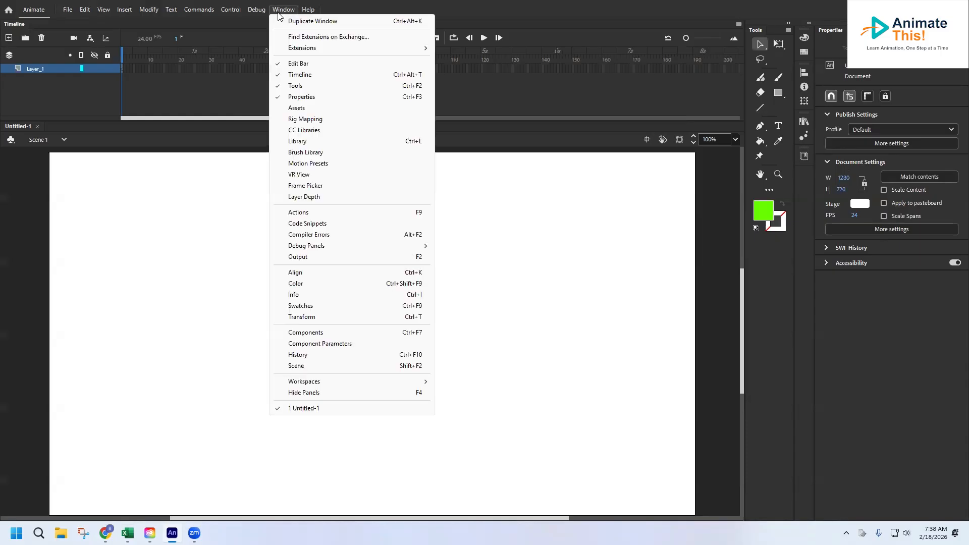
pyautogui.moveTo(347, 382)
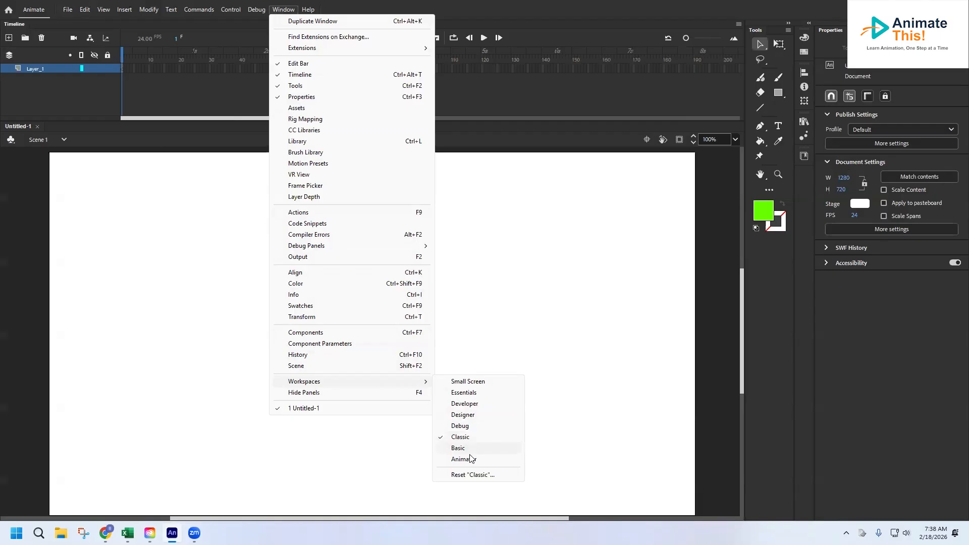
pyautogui.click(469, 477)
pyautogui.click(515, 293)
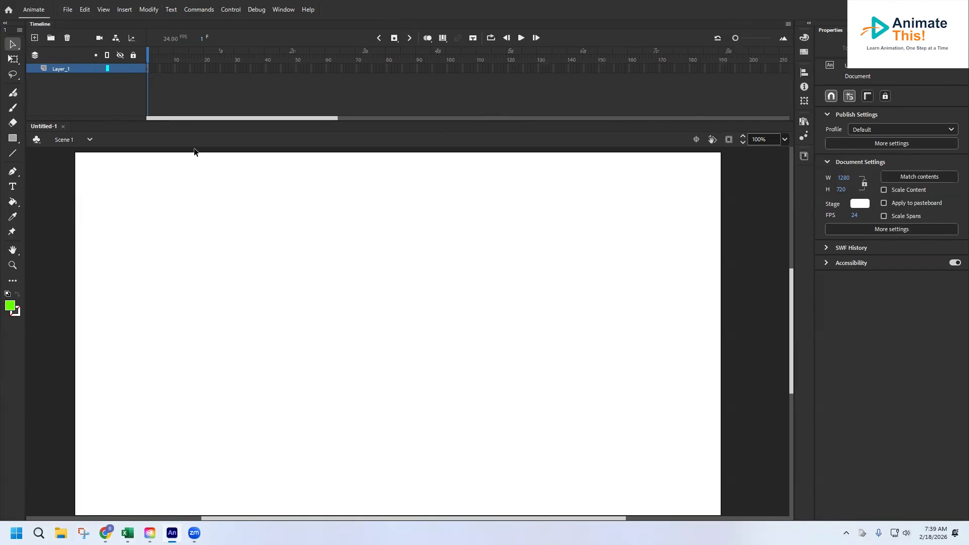
pyautogui.click(12, 93)
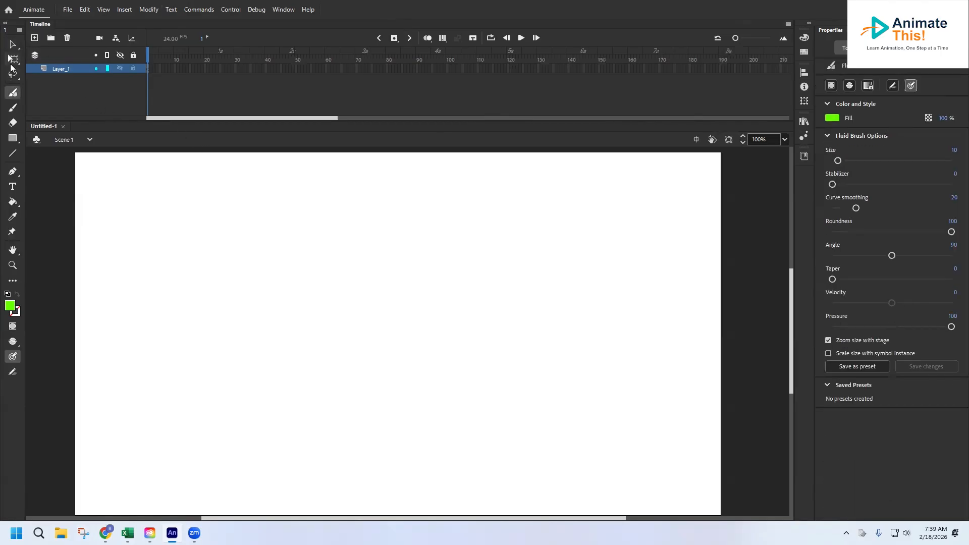
pyautogui.click(11, 59)
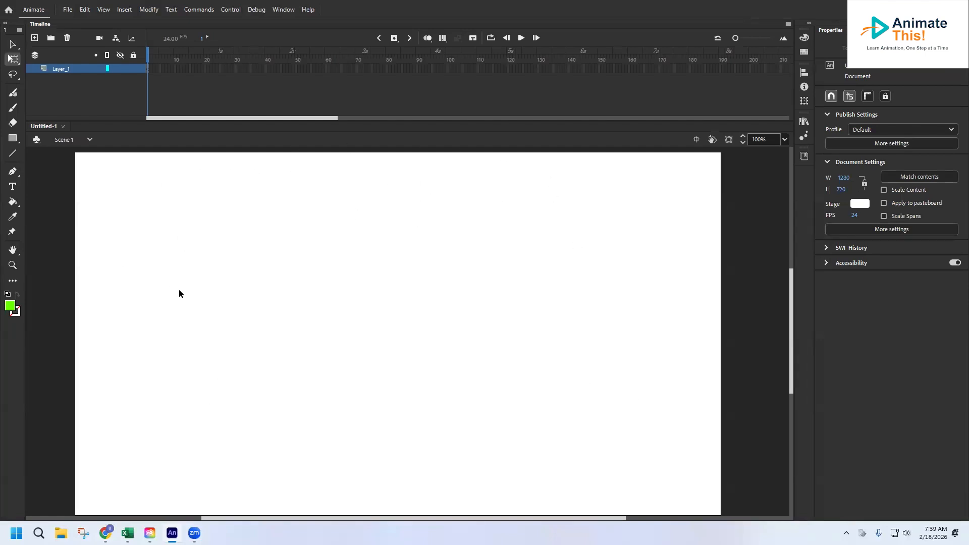
pyautogui.scroll(3, 215, 235)
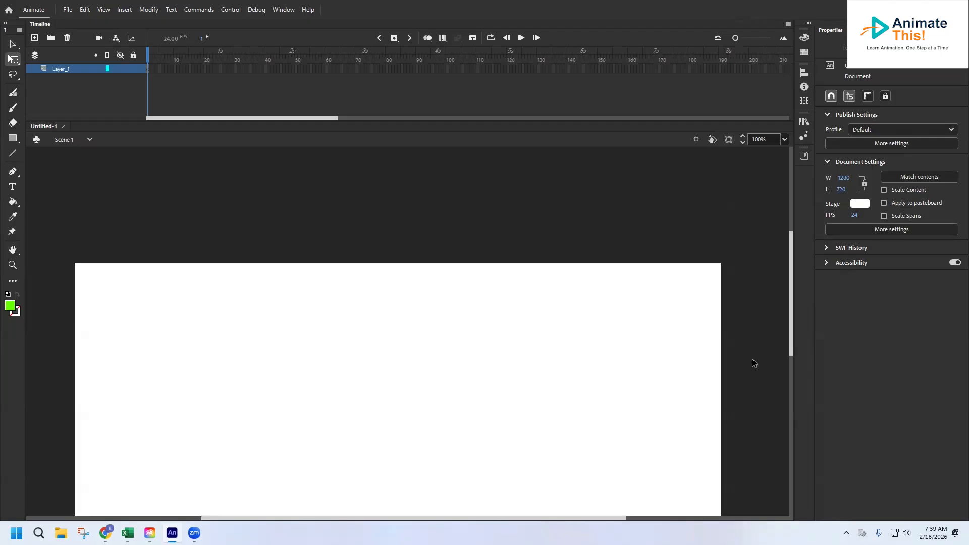
pyautogui.scroll(-12, 748, 379)
pyautogui.scroll(9, 748, 380)
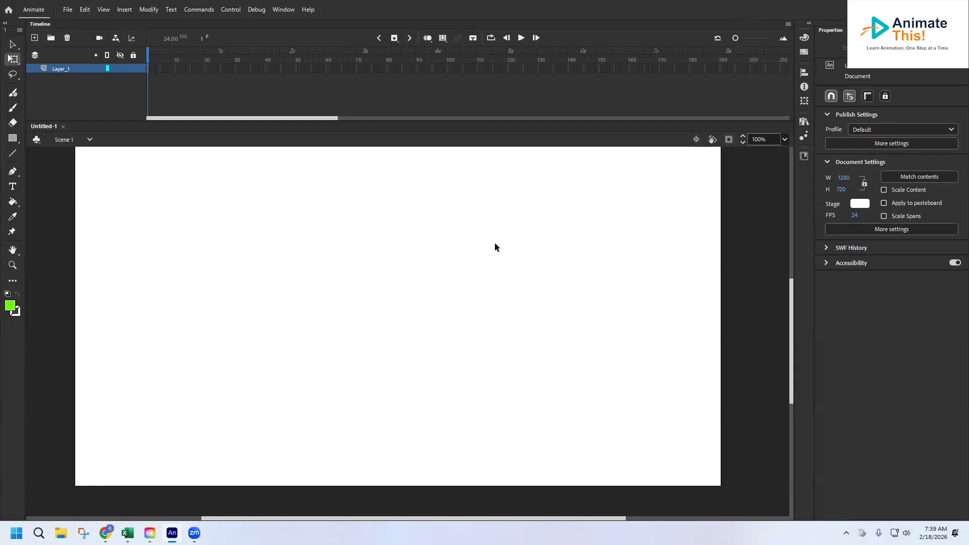
pyautogui.click(11, 46)
pyautogui.scroll(3, 207, 274)
pyautogui.scroll(-3, 206, 273)
# View the document's scene list in the Scene panel, placed over the stage, and close the panel.
pyautogui.click(276, 11)
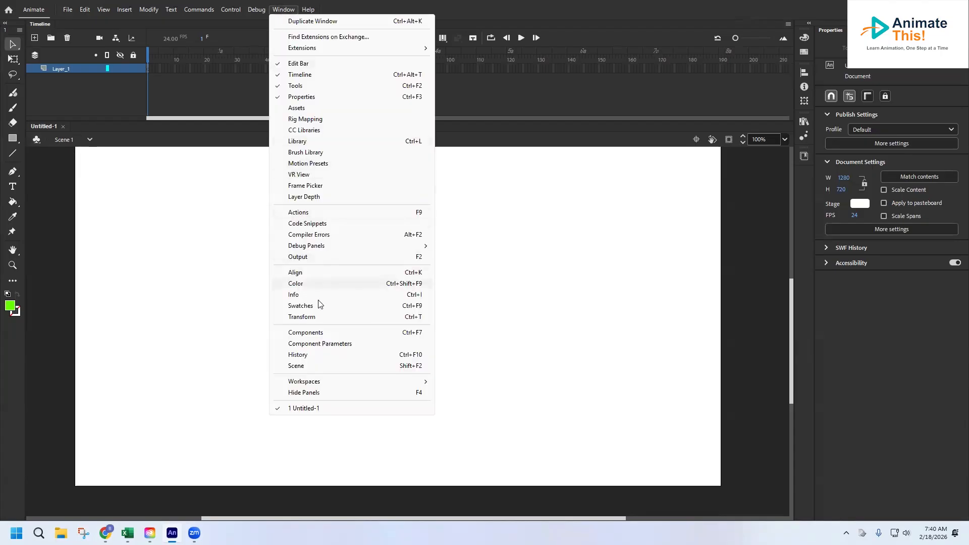
pyautogui.click(306, 365)
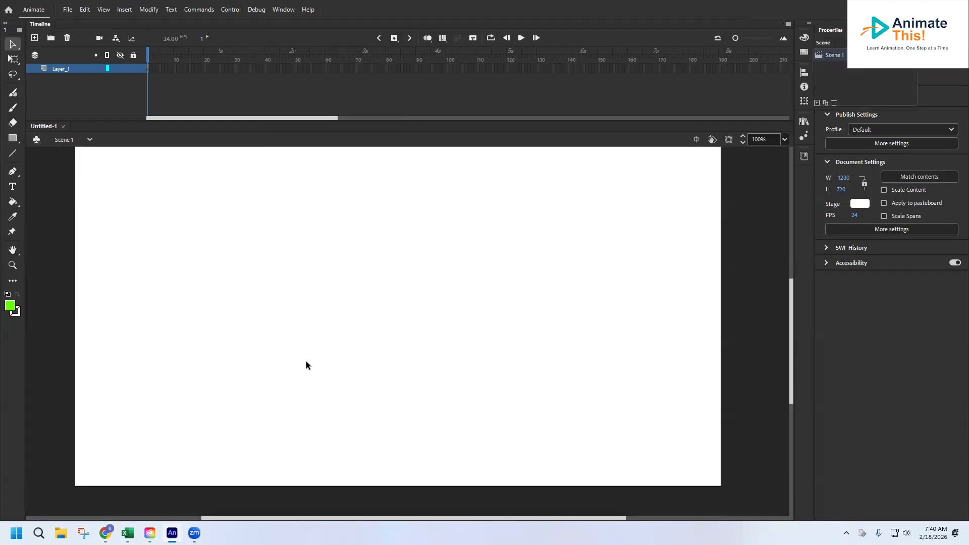
pyautogui.moveTo(823, 43); pyautogui.dragTo(727, 188)
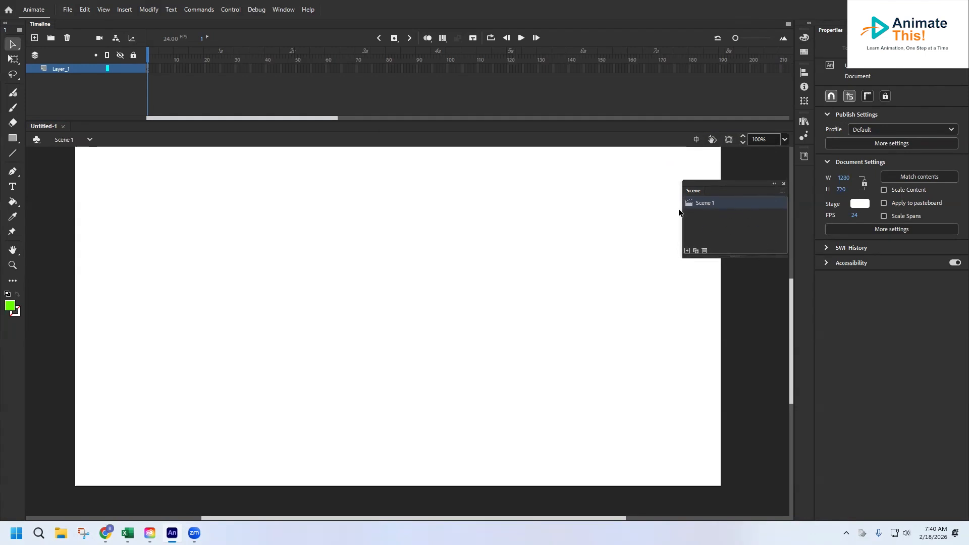
pyautogui.click(784, 184)
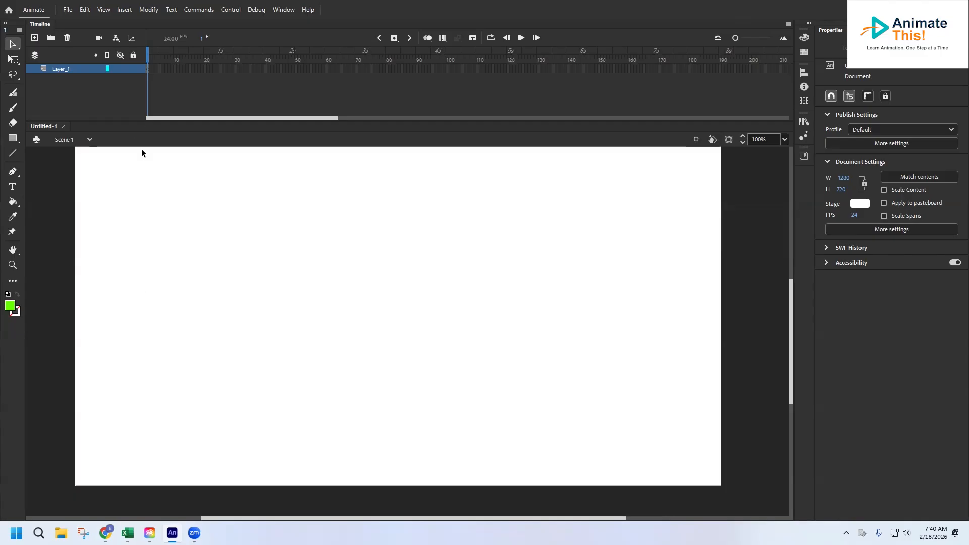
# Rename the timeline's only layer as Ball.
pyautogui.doubleClick(64, 67)
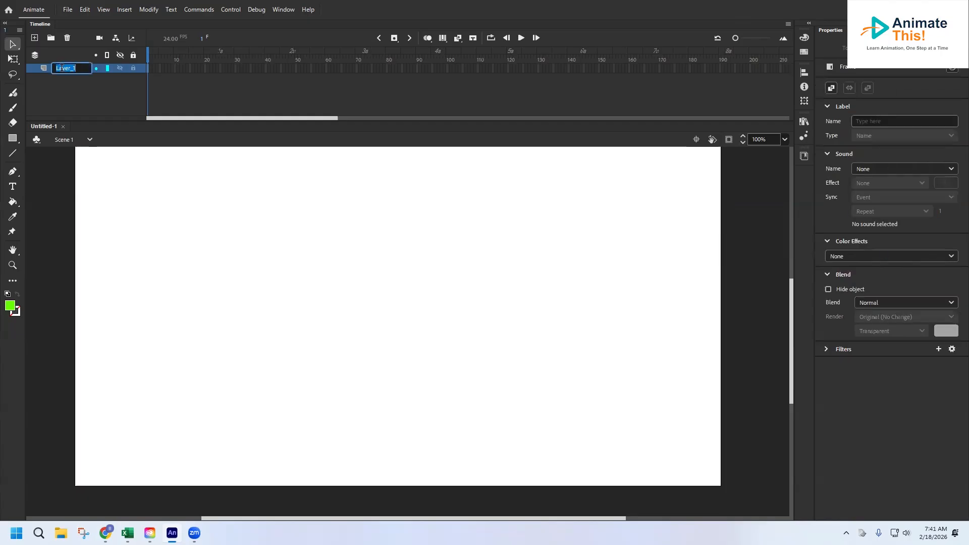
pyautogui.write('Ball')
pyautogui.press('Return')
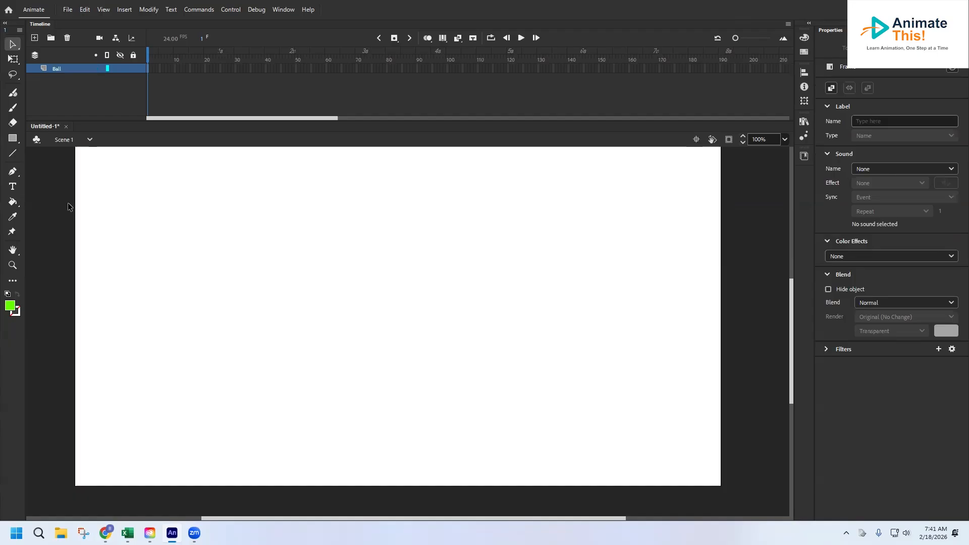
pyautogui.click(68, 206)
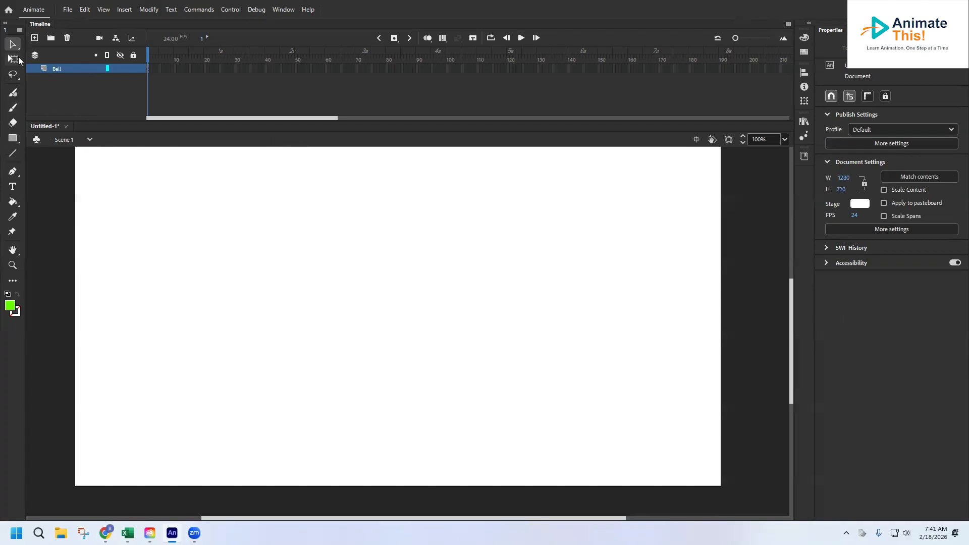
# Set up the Oval tool with a black fill and a bright green stroke.
pyautogui.click(12, 136)
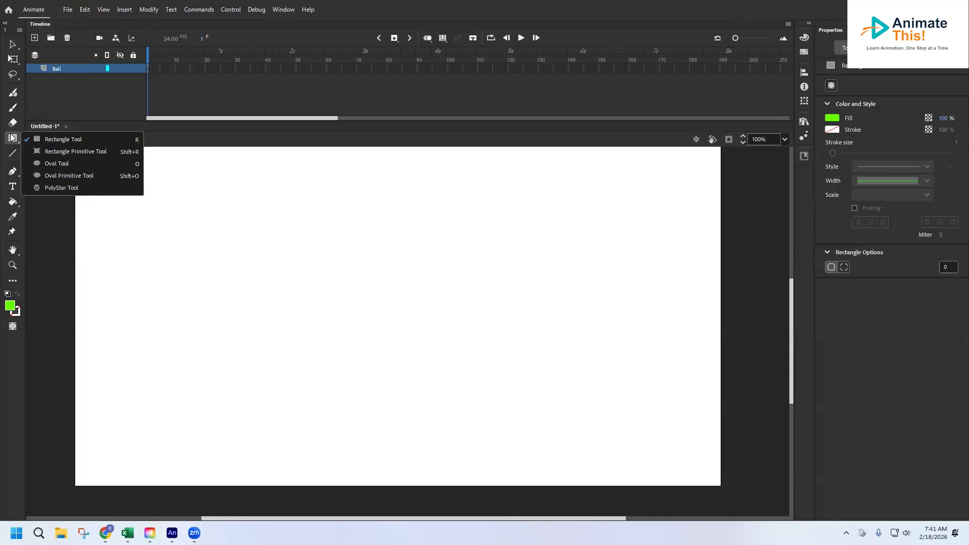
pyautogui.click(52, 161)
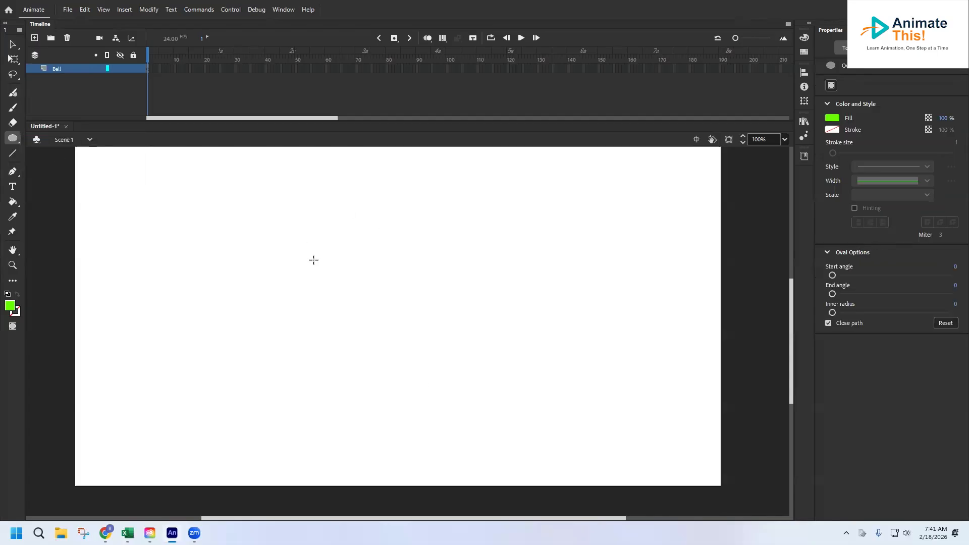
pyautogui.click(834, 119)
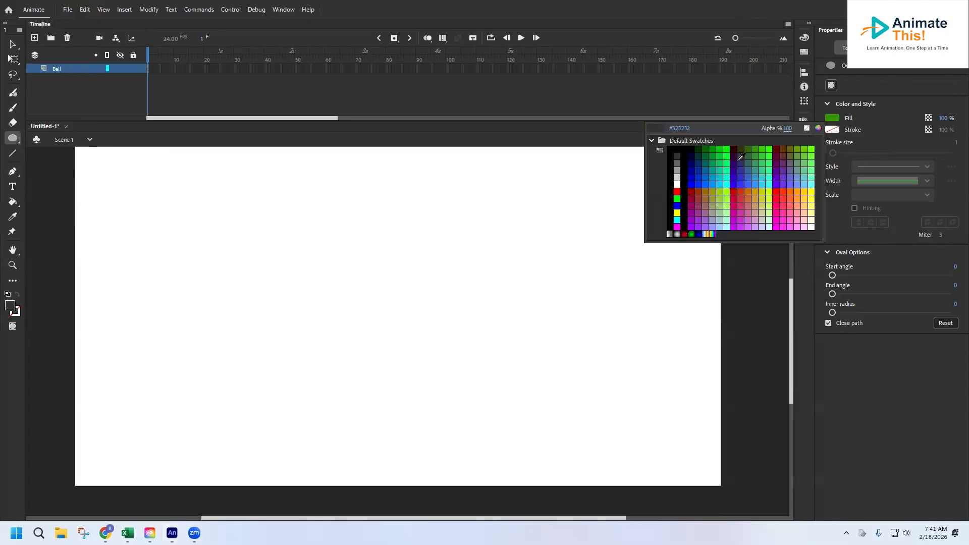
pyautogui.click(691, 149)
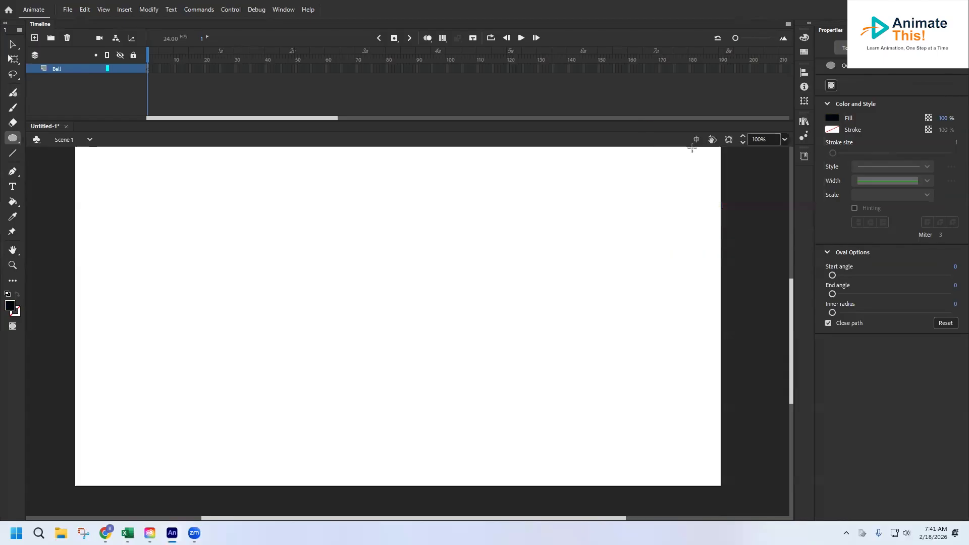
pyautogui.click(833, 131)
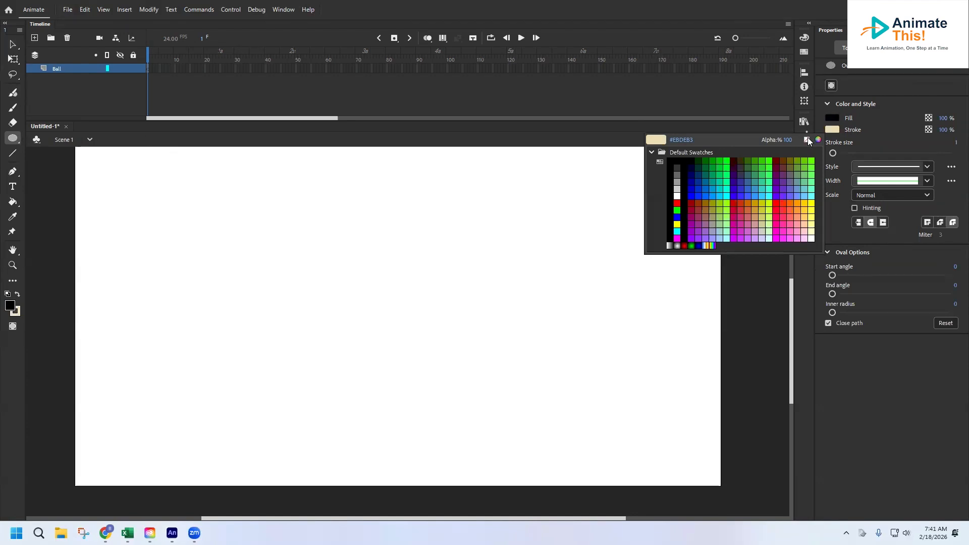
pyautogui.click(806, 139)
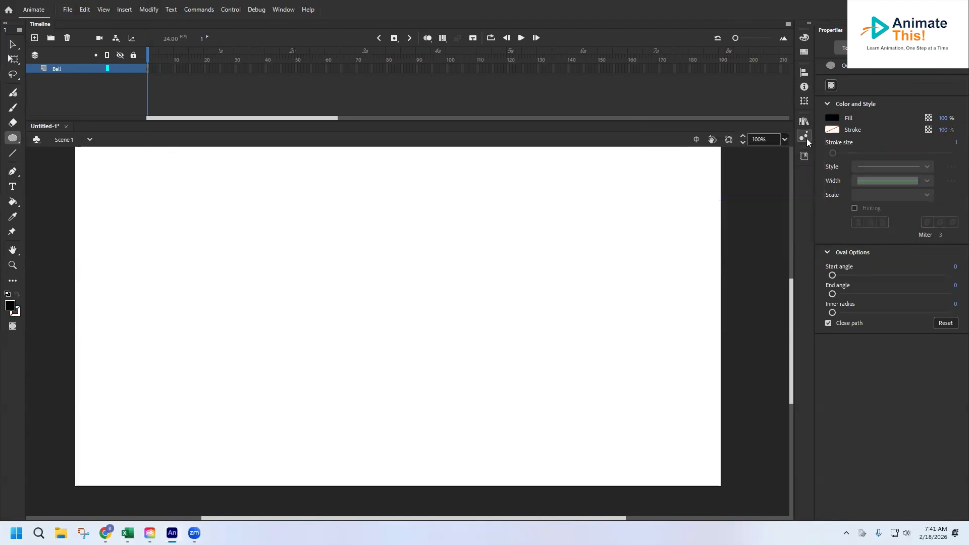
pyautogui.click(831, 130)
pyautogui.click(726, 160)
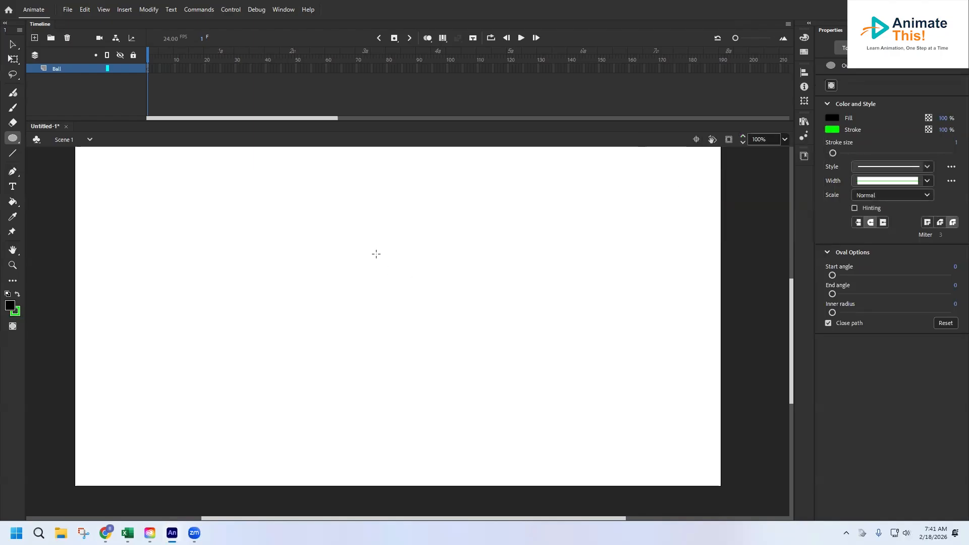
# Draw a black circle with a thin green outline near the middle of the stage and undo it.
pyautogui.moveTo(378, 249)
pyautogui.mouseDown()
pyautogui.moveTo(430, 290)
pyautogui.moveTo(439, 315)
pyautogui.mouseUp()
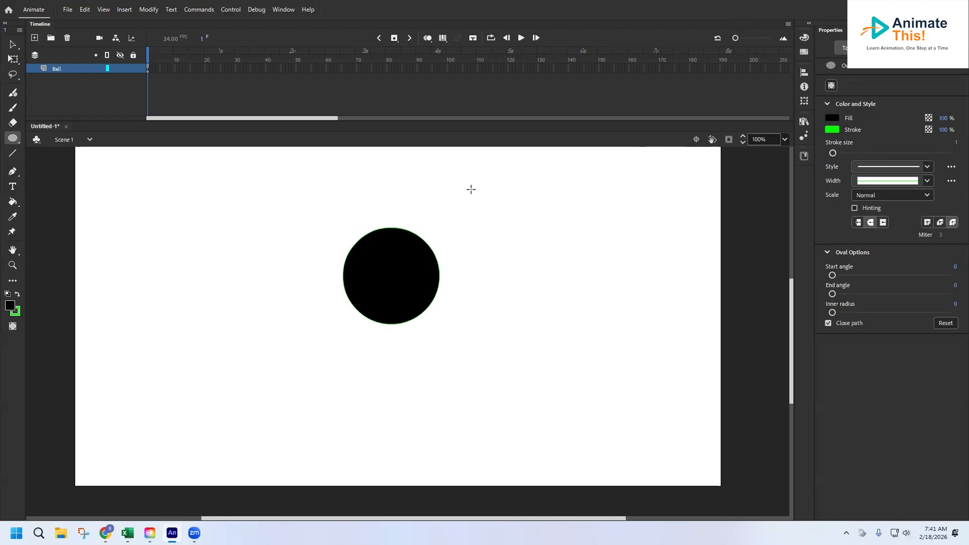
pyautogui.hotkey('ctrl', 'z')
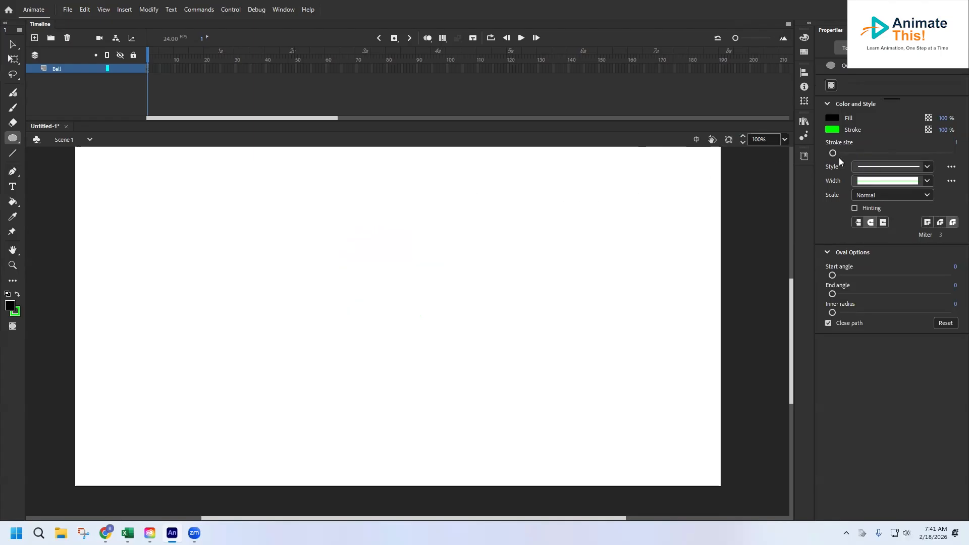
# Set the stroke size to 30 and draw a circle about 274 px wide near the middle of the stage.
pyautogui.moveTo(832, 153); pyautogui.dragTo(849, 153)
pyautogui.moveTo(383, 222)
pyautogui.mouseDown()
pyautogui.moveTo(502, 320)
pyautogui.moveTo(524, 362)
pyautogui.mouseUp()
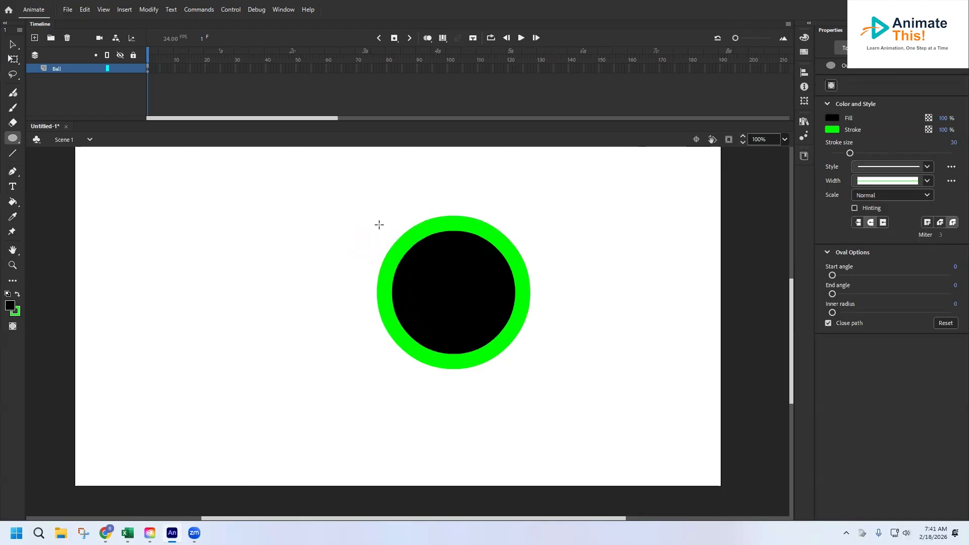
# Select the circle's black fill and green stroke separately, move the fill out to the stage's left edge, and undo the move.
pyautogui.click(13, 44)
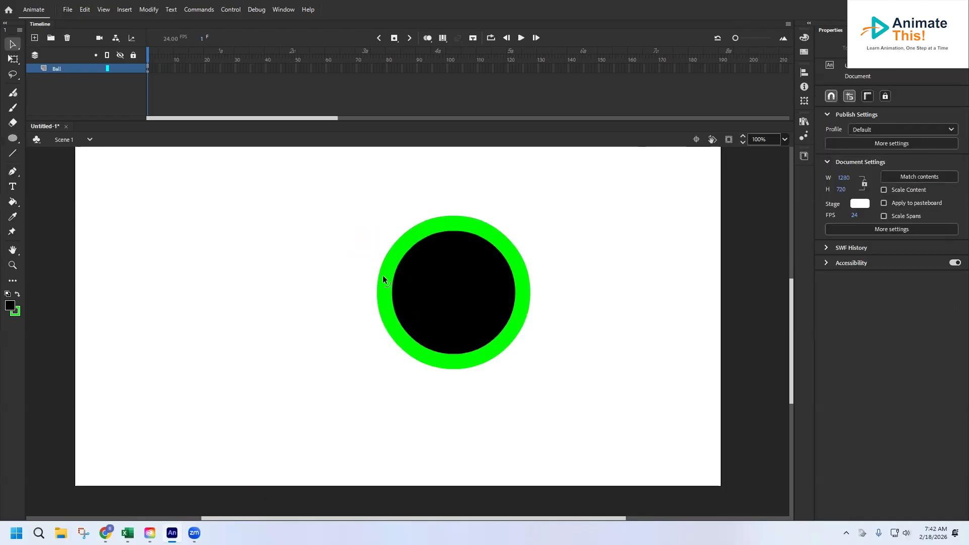
pyautogui.click(432, 281)
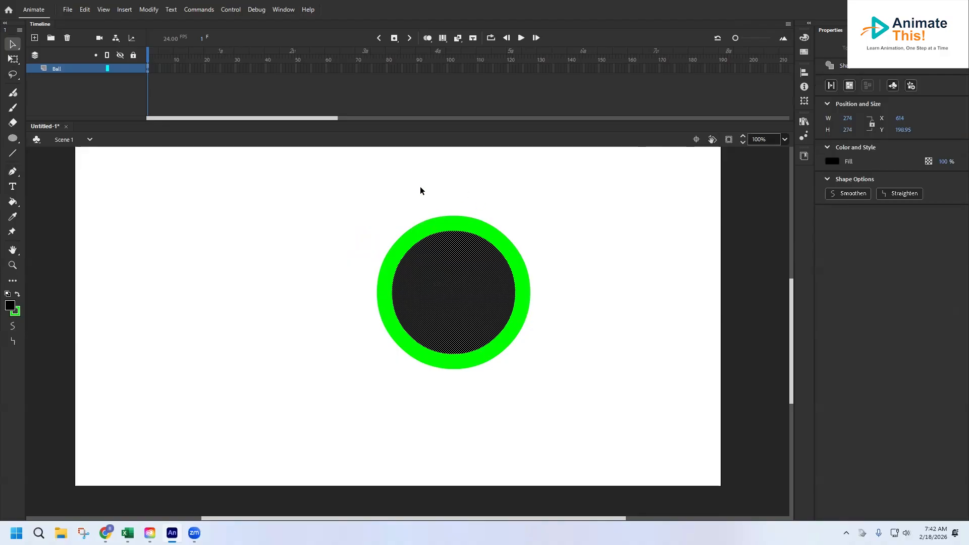
pyautogui.click(455, 220)
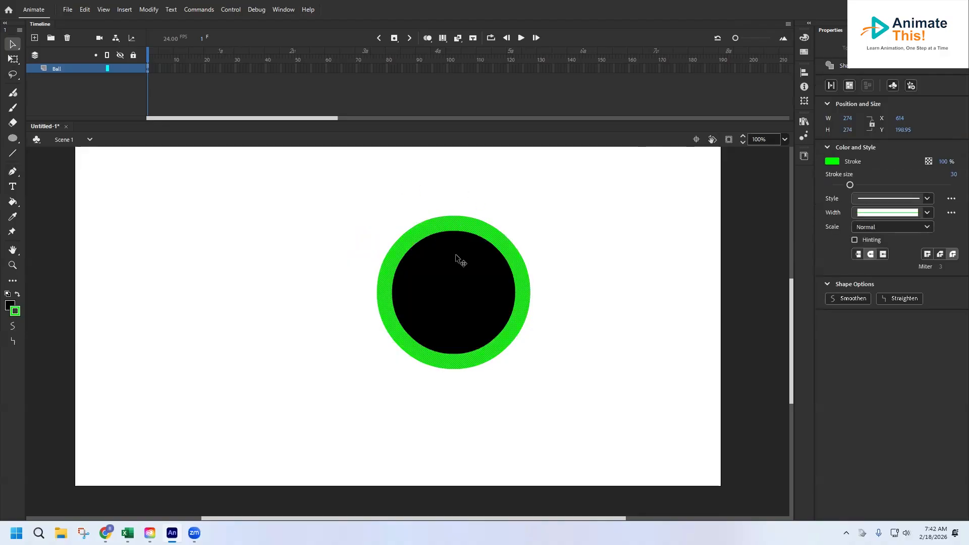
pyautogui.doubleClick(455, 258)
pyautogui.click(368, 199)
pyautogui.moveTo(509, 308); pyautogui.dragTo(160, 355)
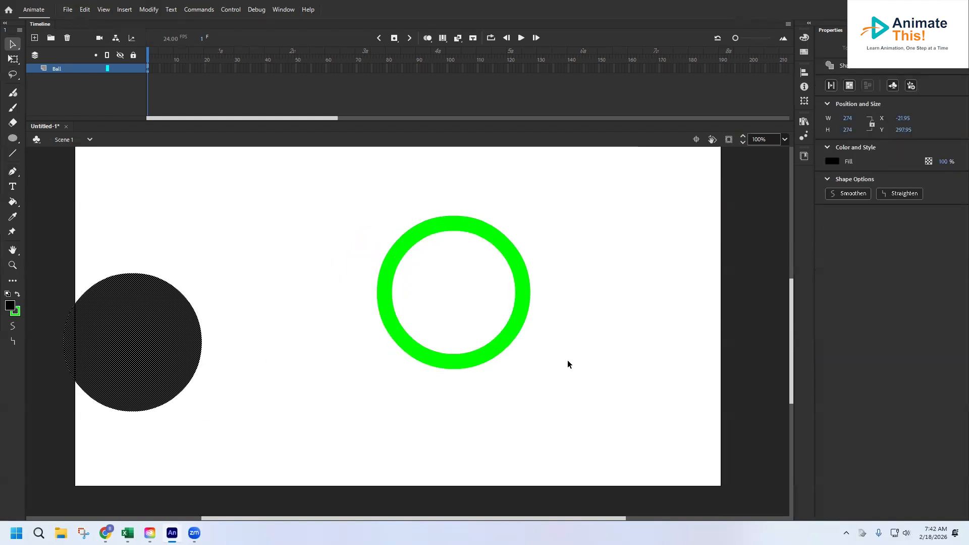
pyautogui.hotkey('ctrl', 'z')
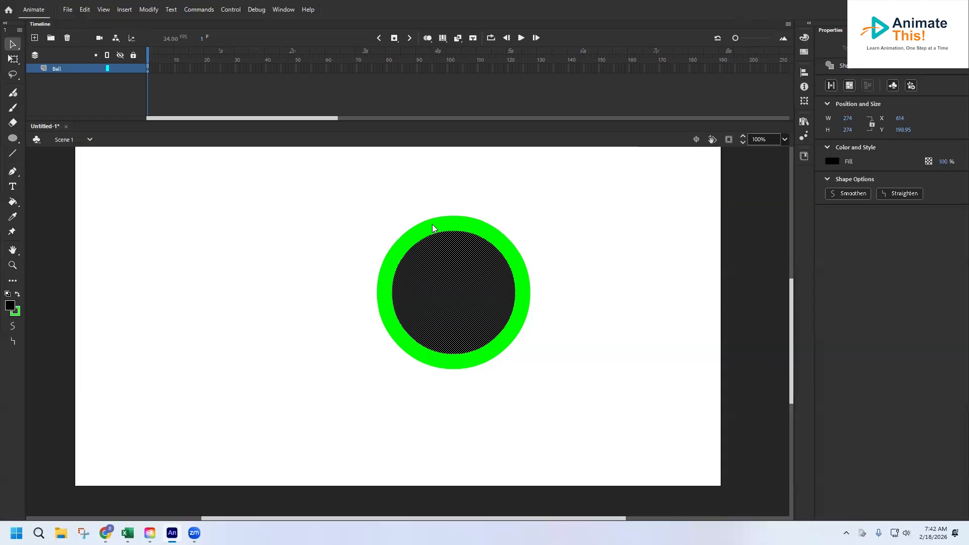
# Undo the drawing of the green-outlined circle.
pyautogui.hotkey('ctrl', 'z')
pyautogui.hotkey('ctrl', 'z')
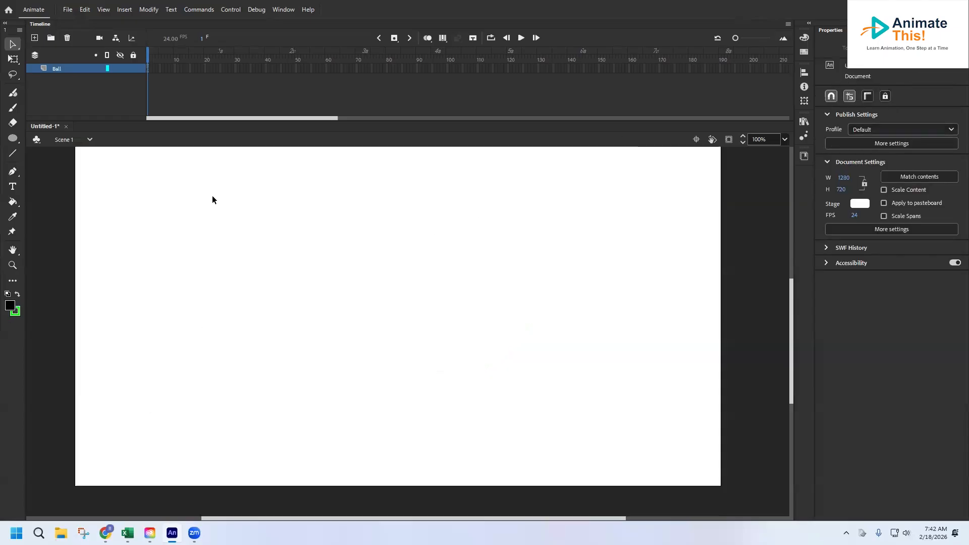
# Set the Oval tool to no stroke and draw a black circle about 93 px wide in the stage's upper-left corner.
pyautogui.click(13, 138)
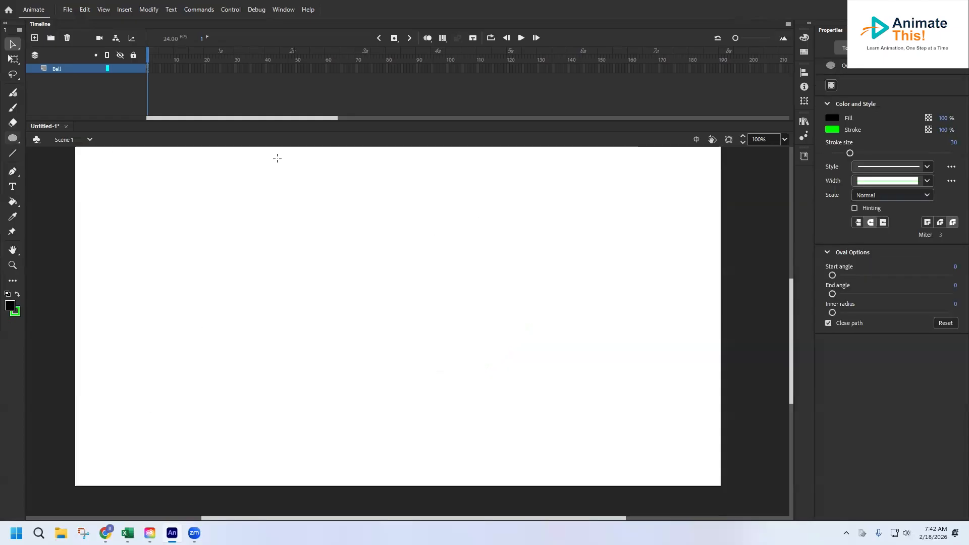
pyautogui.click(833, 130)
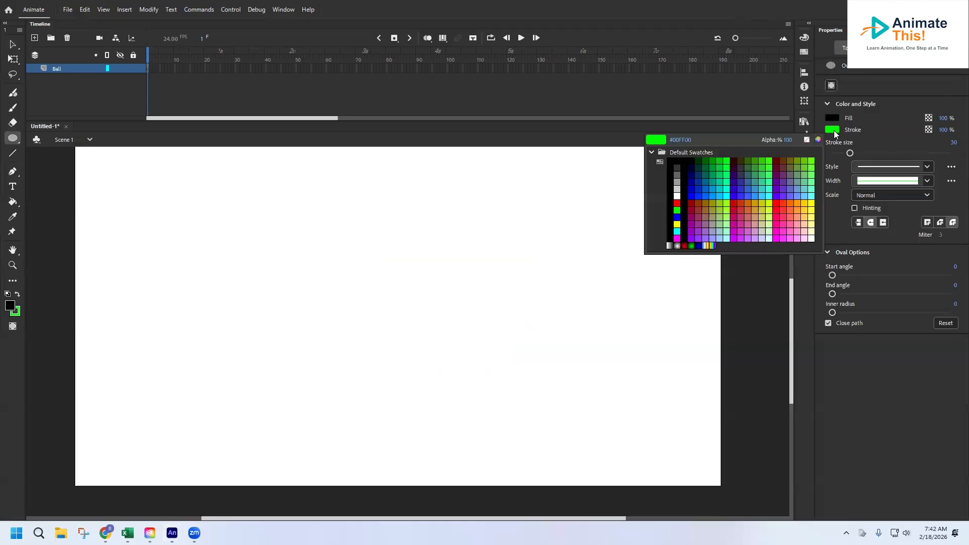
pyautogui.click(806, 140)
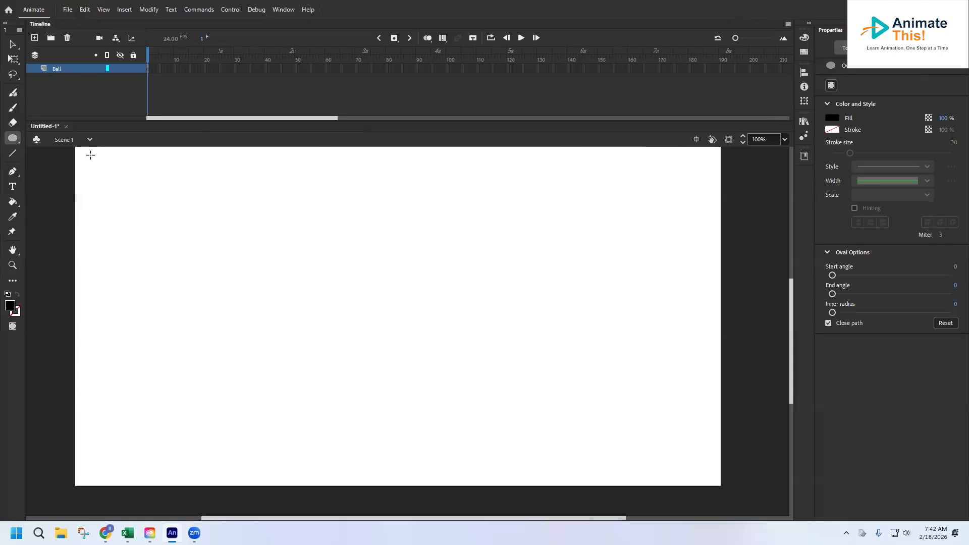
pyautogui.moveTo(91, 155); pyautogui.dragTo(137, 194)
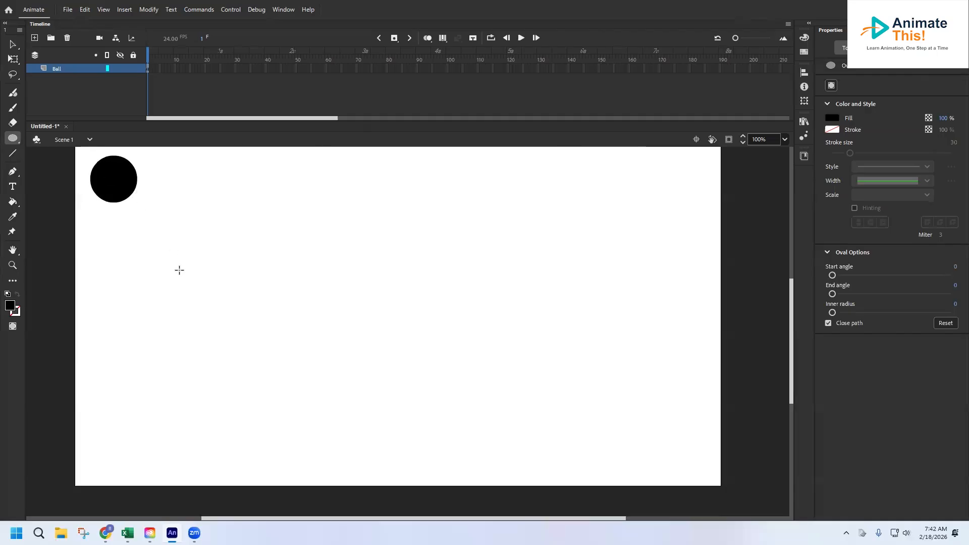
# Insert a keyframe at frame 2 of the Ball layer and move the circle there to about X 114, Y 102.
pyautogui.click(13, 44)
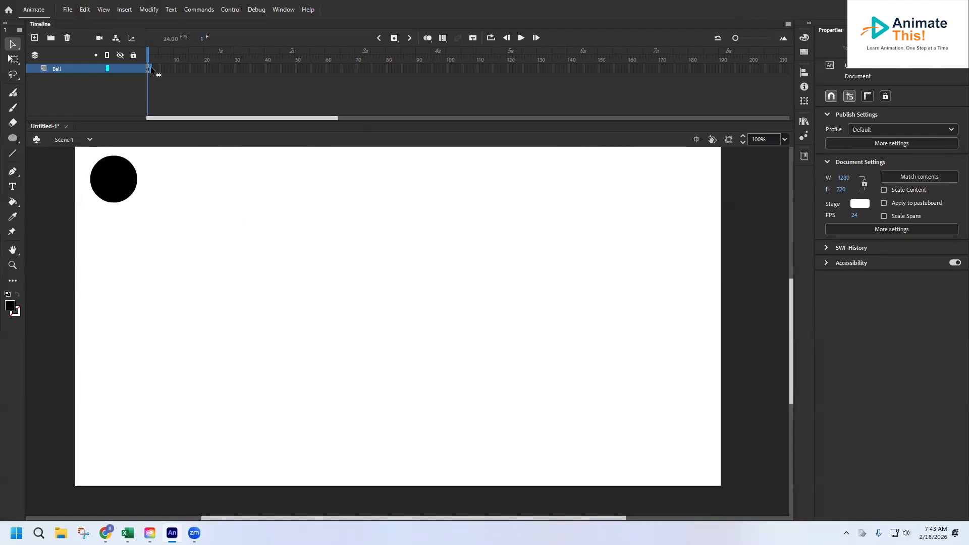
pyautogui.rightClick(150, 68)
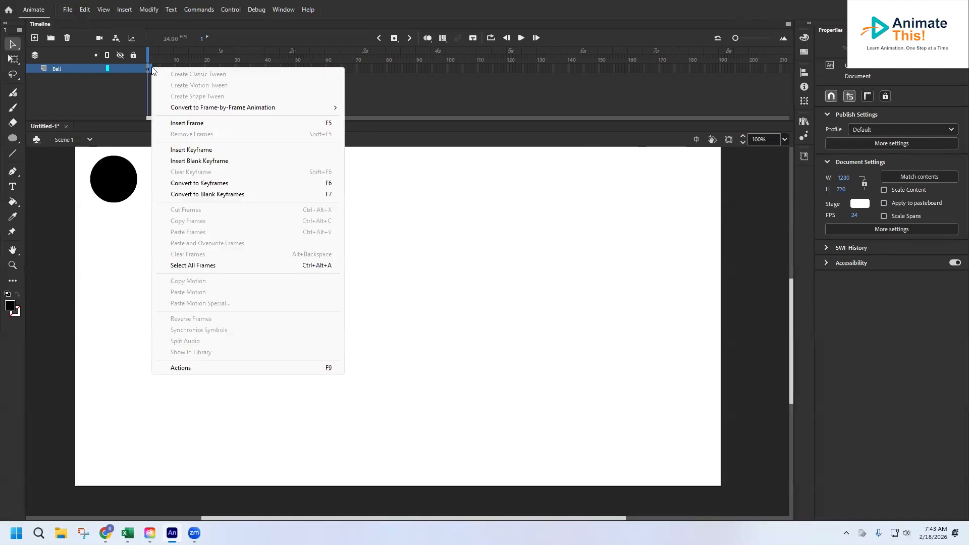
pyautogui.click(193, 150)
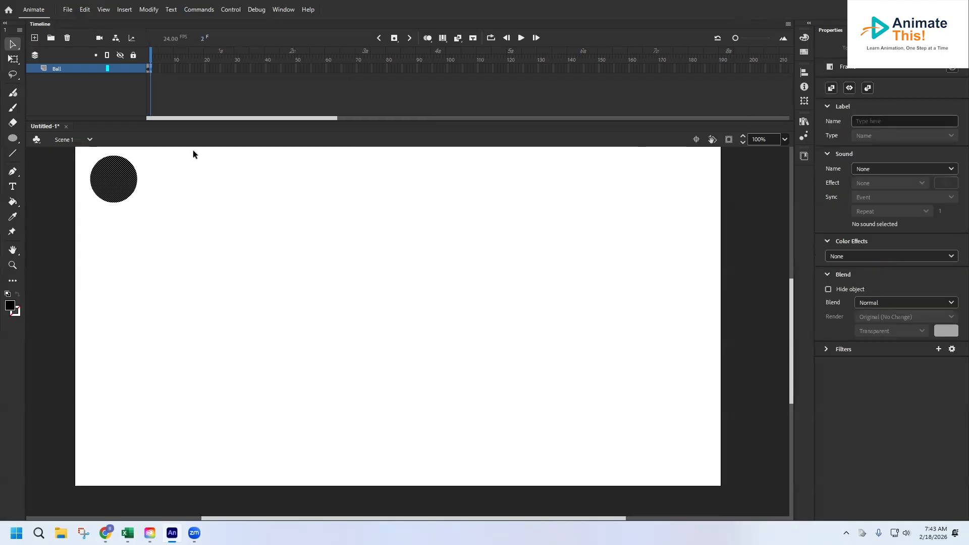
pyautogui.click(165, 185)
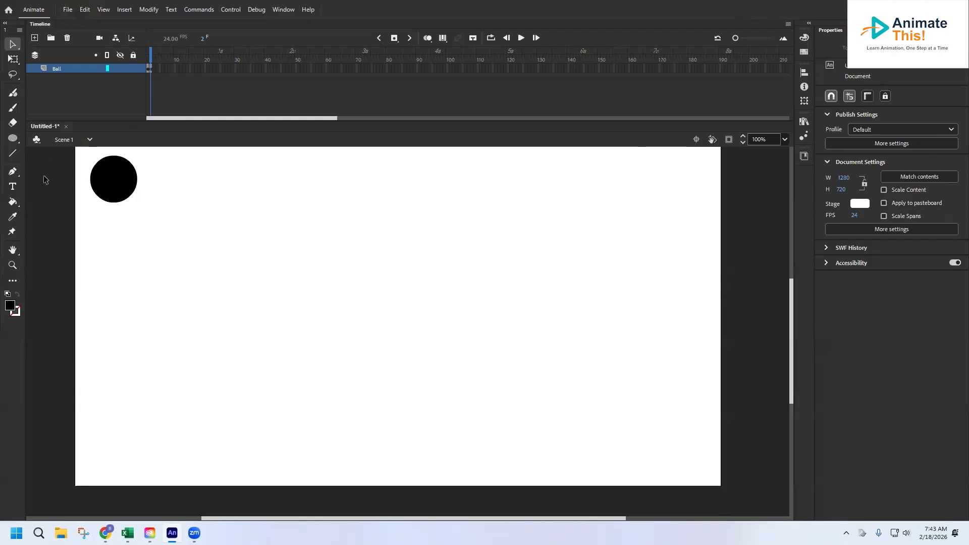
pyautogui.click(112, 182)
pyautogui.moveTo(114, 181); pyautogui.dragTo(157, 192)
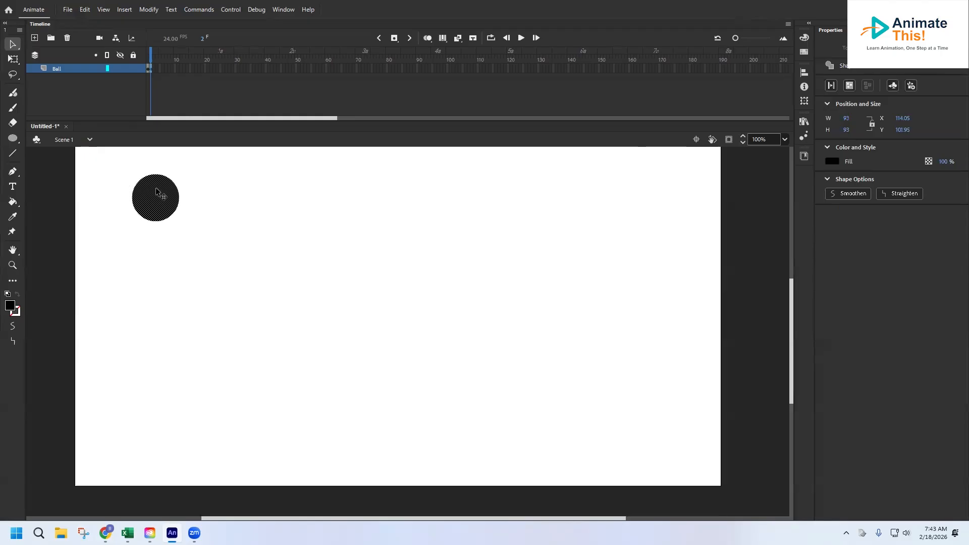
# Turn on onion skinning for the selected range and compare the ball's positions on frames 1 and 2.
pyautogui.moveTo(149, 55); pyautogui.dragTo(148, 56)
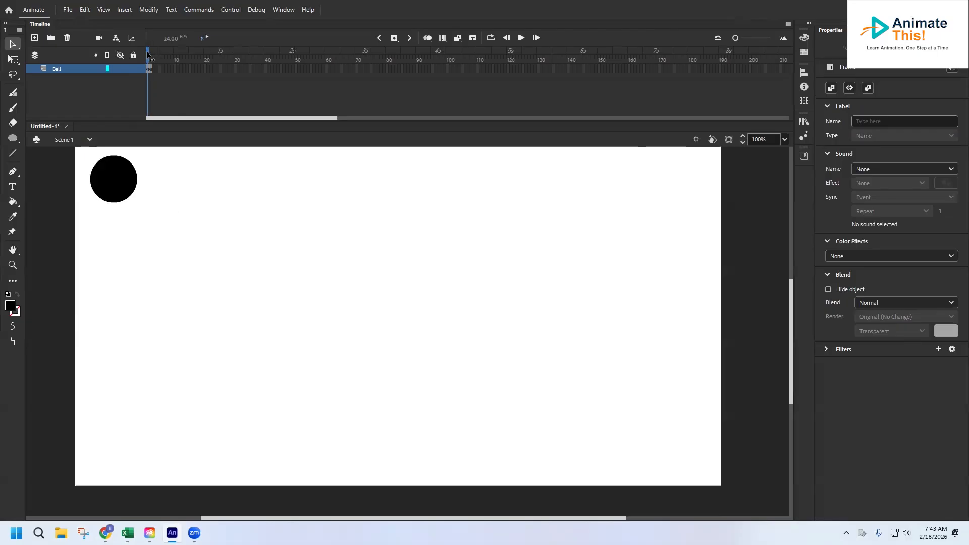
pyautogui.click(113, 227)
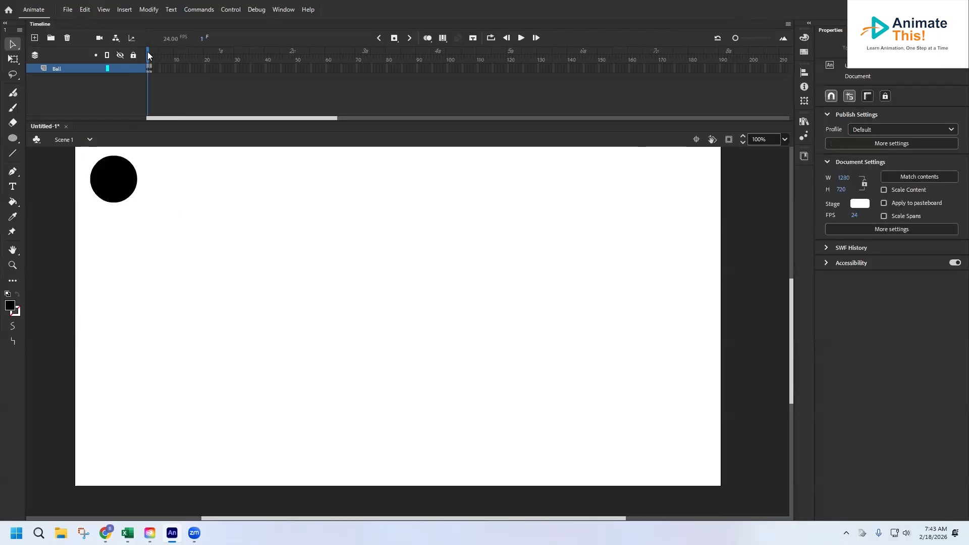
pyautogui.click(427, 38)
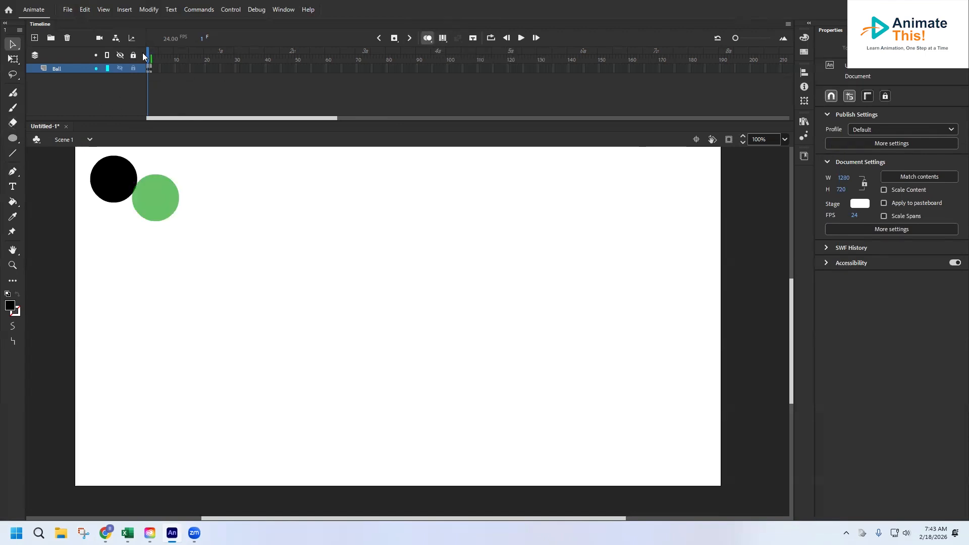
pyautogui.moveTo(148, 55); pyautogui.dragTo(149, 57)
pyautogui.click(151, 48)
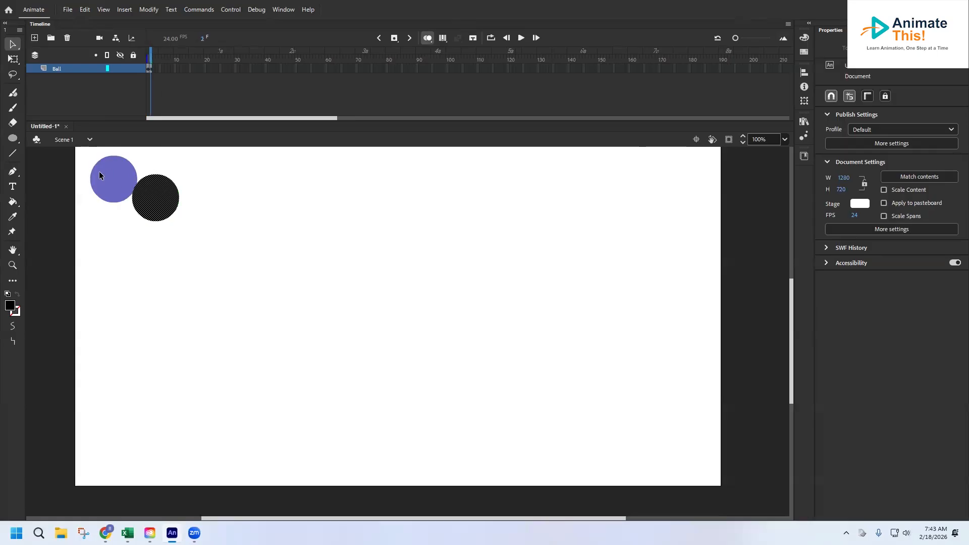
# Insert a keyframe at frame 3 of the Ball layer and move the ball diagonally down and right, just past its frame 2 position.
pyautogui.rightClick(152, 69)
pyautogui.click(195, 151)
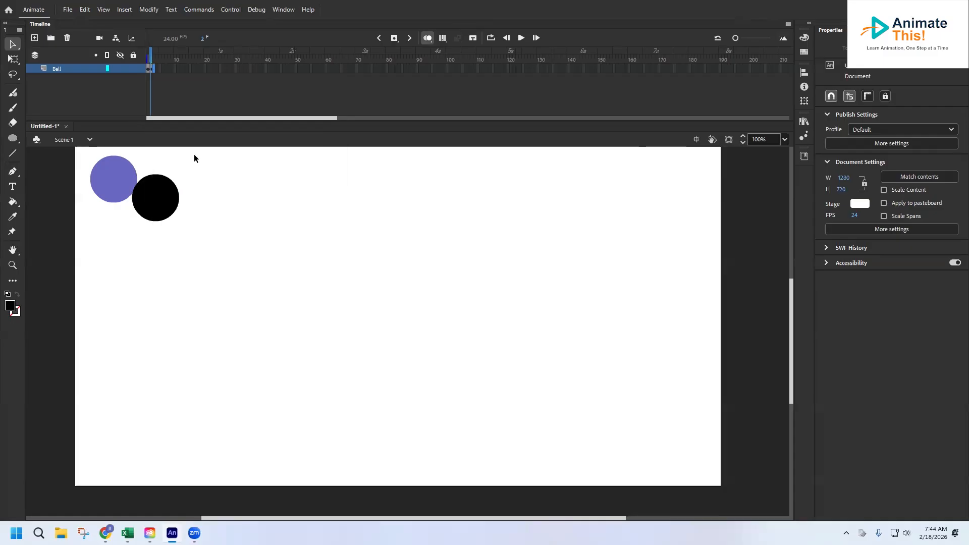
pyautogui.moveTo(162, 208); pyautogui.dragTo(195, 242)
pyautogui.click(156, 53)
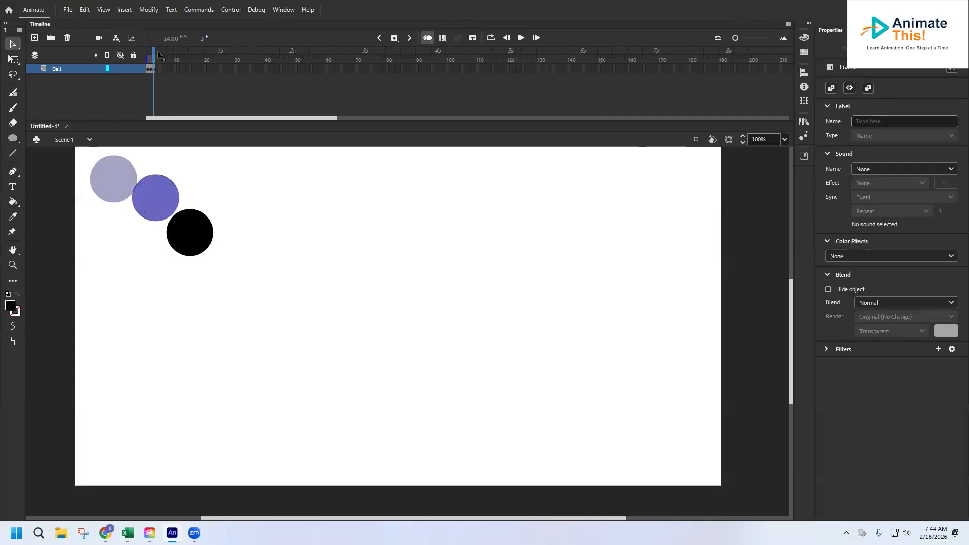
# Insert a keyframe at frame 4 of the Ball layer and move the ball to about X 224, Y 263.
pyautogui.click(155, 70)
pyautogui.rightClick(155, 70)
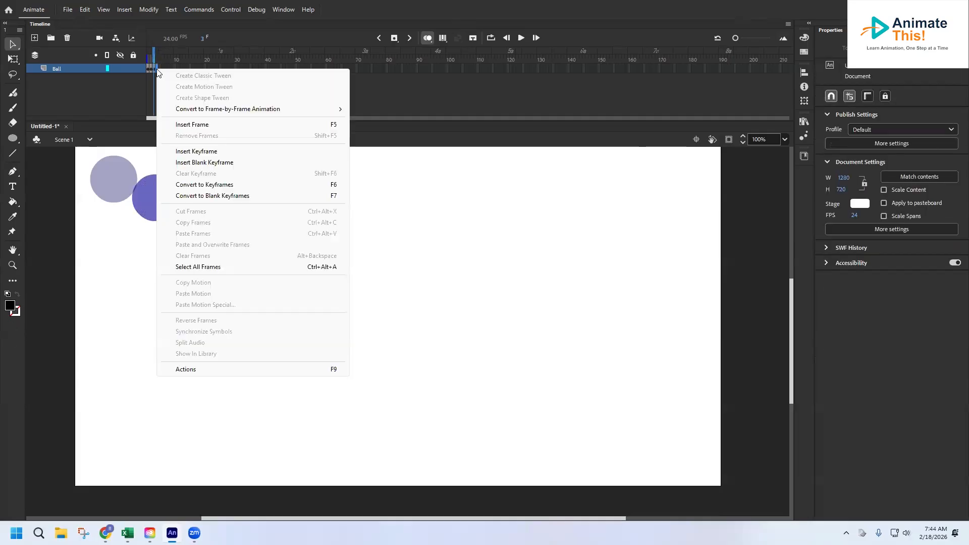
pyautogui.click(197, 151)
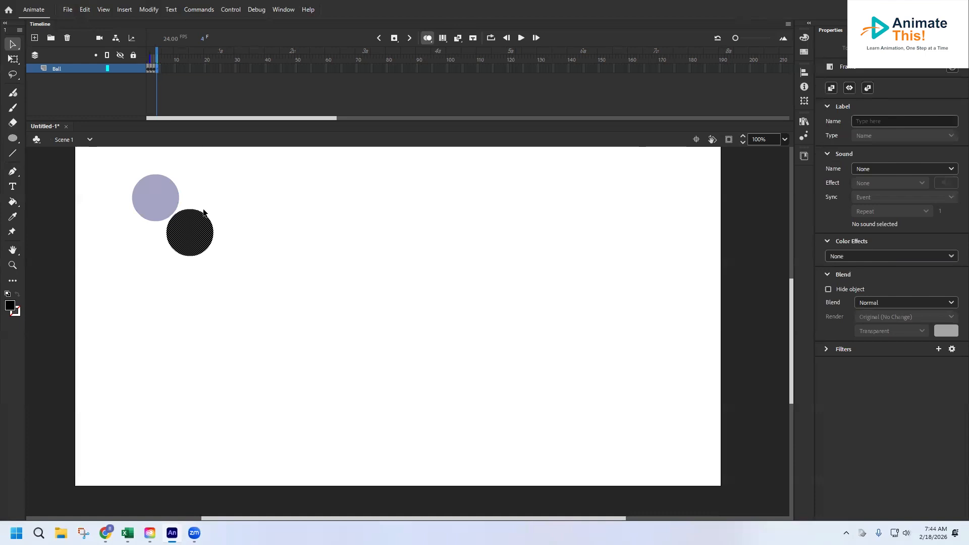
pyautogui.click(205, 230)
pyautogui.moveTo(199, 226); pyautogui.dragTo(221, 272)
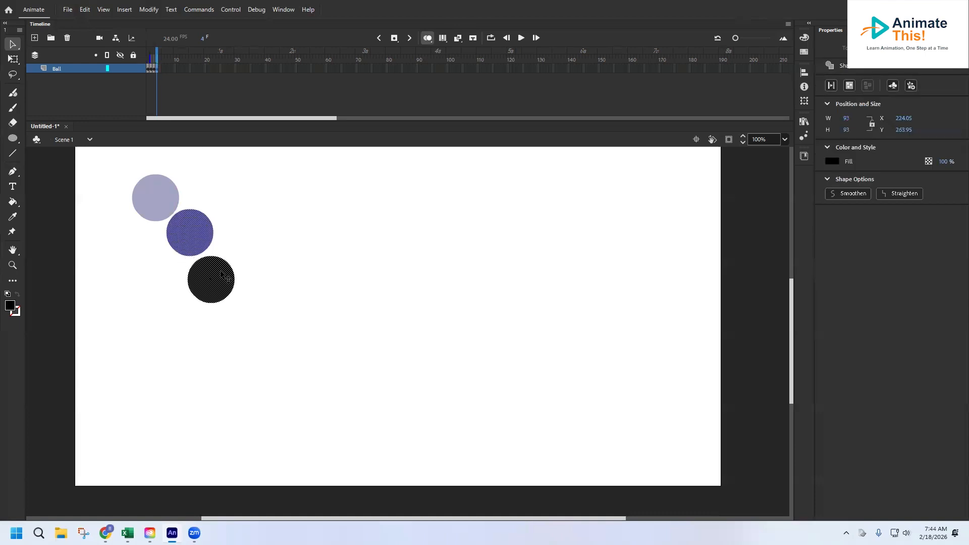
# Return to frame 1 and play the four-frame ball animation.
pyautogui.click(154, 53)
pyautogui.moveTo(154, 52); pyautogui.dragTo(136, 41)
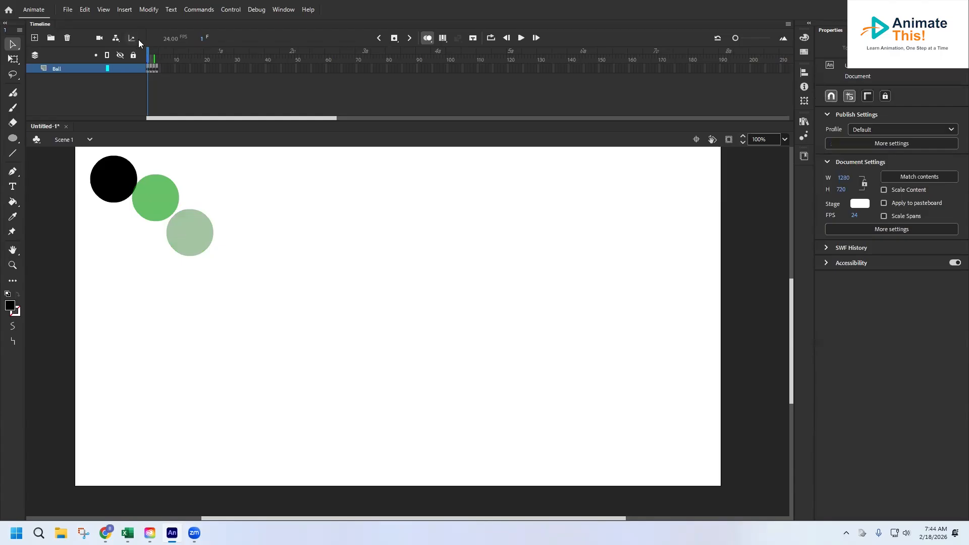
pyautogui.press('Return')
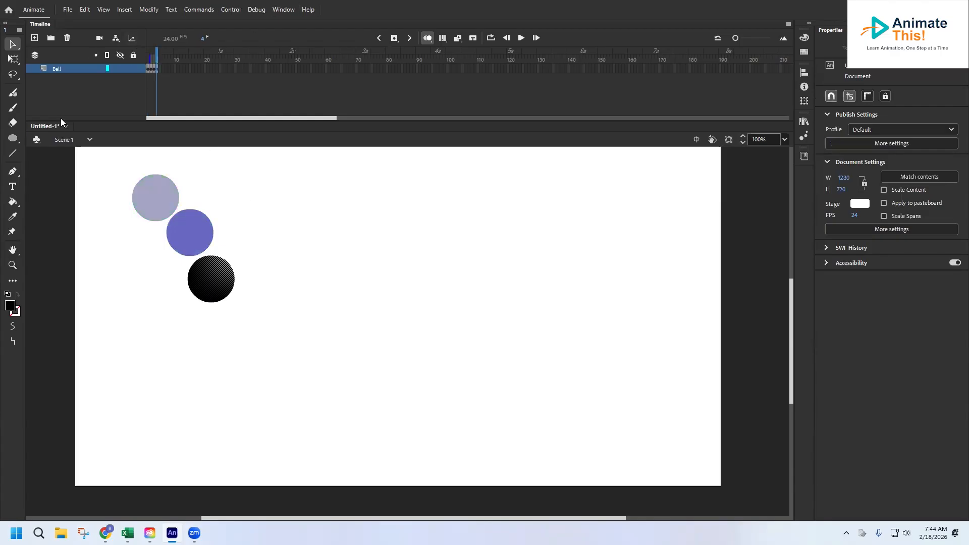
# Add a new layer above Ball and name it Ball_Symbol.
pyautogui.click(63, 80)
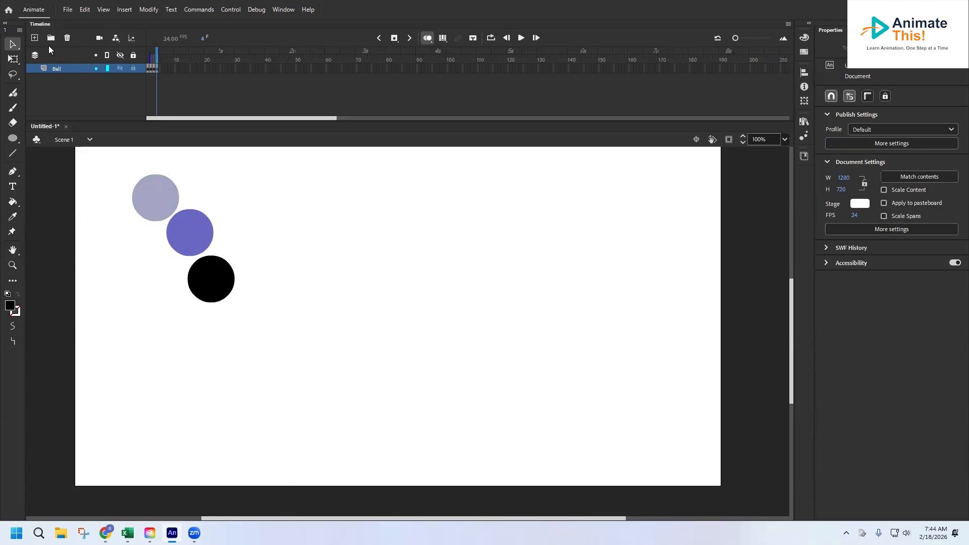
pyautogui.click(34, 39)
pyautogui.doubleClick(62, 68)
pyautogui.write('Ball_Symbol')
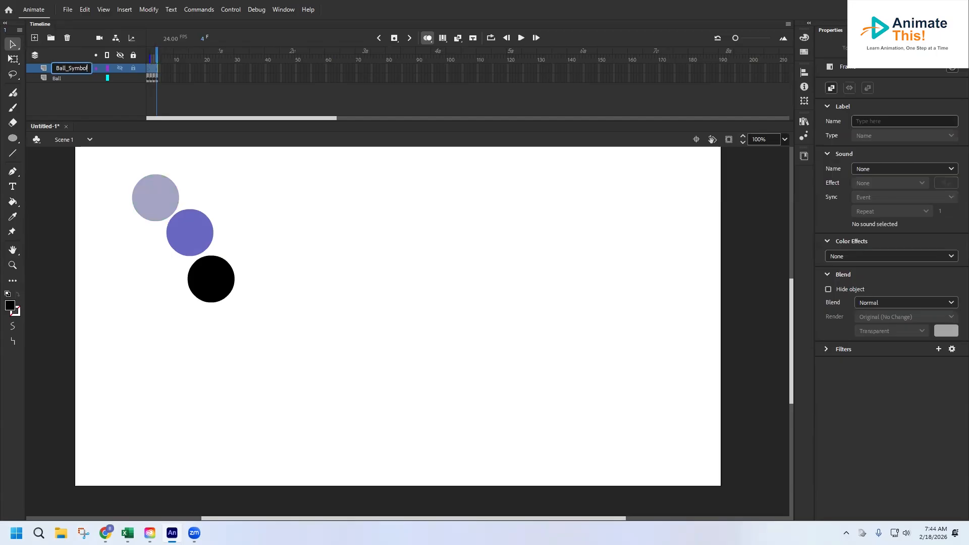
# Draw a black circle about 119 px wide in the stage's upper-right corner on frame 1 of the Ball_Symbol layer.
pyautogui.click(149, 69)
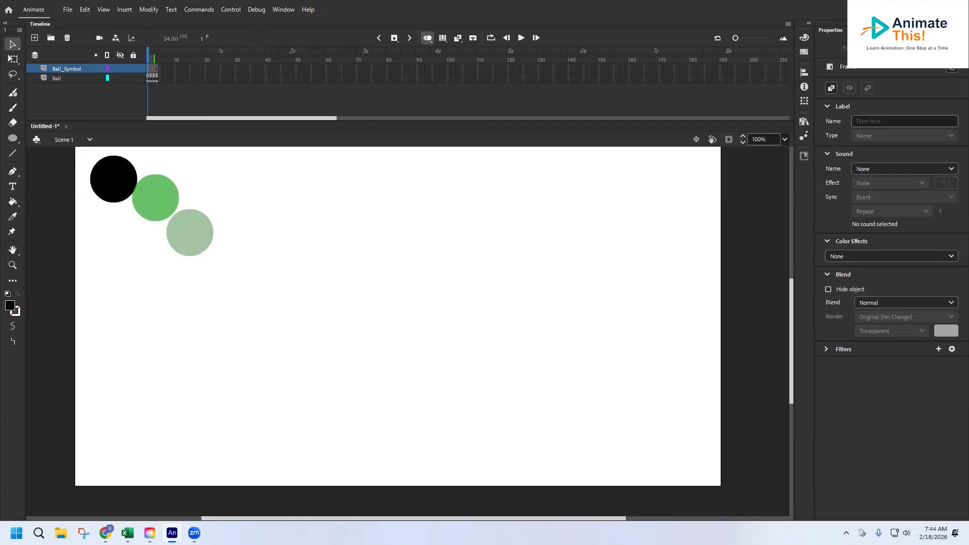
pyautogui.click(12, 138)
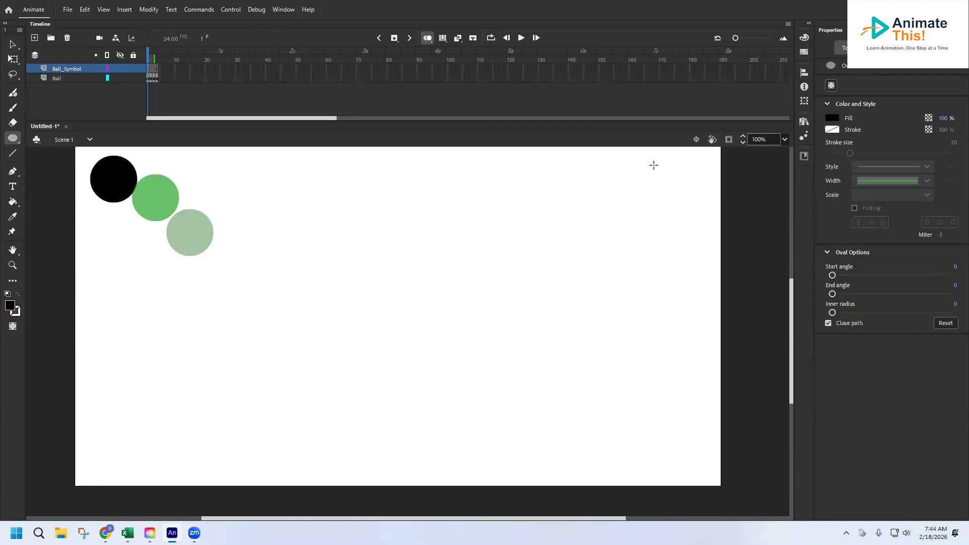
pyautogui.moveTo(642, 157); pyautogui.dragTo(702, 201)
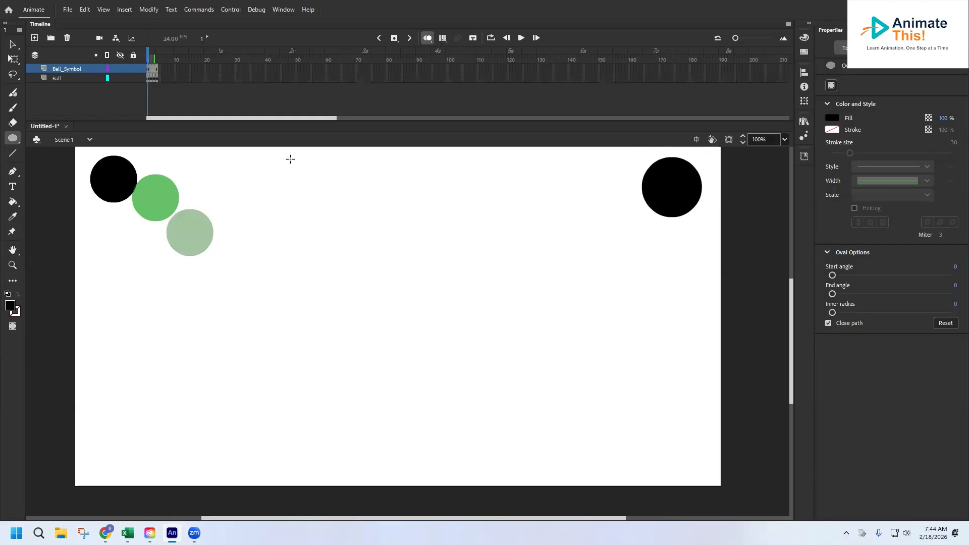
# Convert the black circle on the Ball_Symbol layer into a Movie Clip symbol named Ball.
pyautogui.click(11, 46)
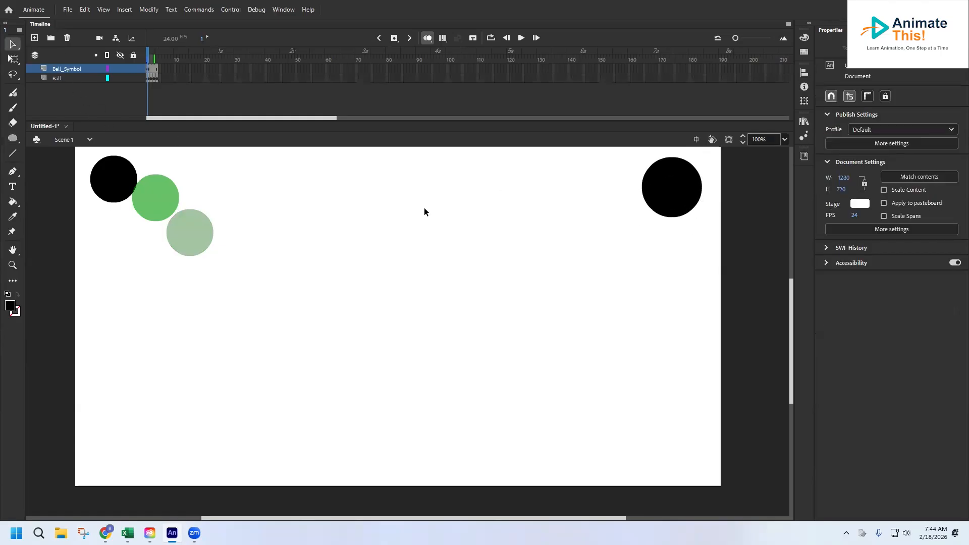
pyautogui.click(670, 179)
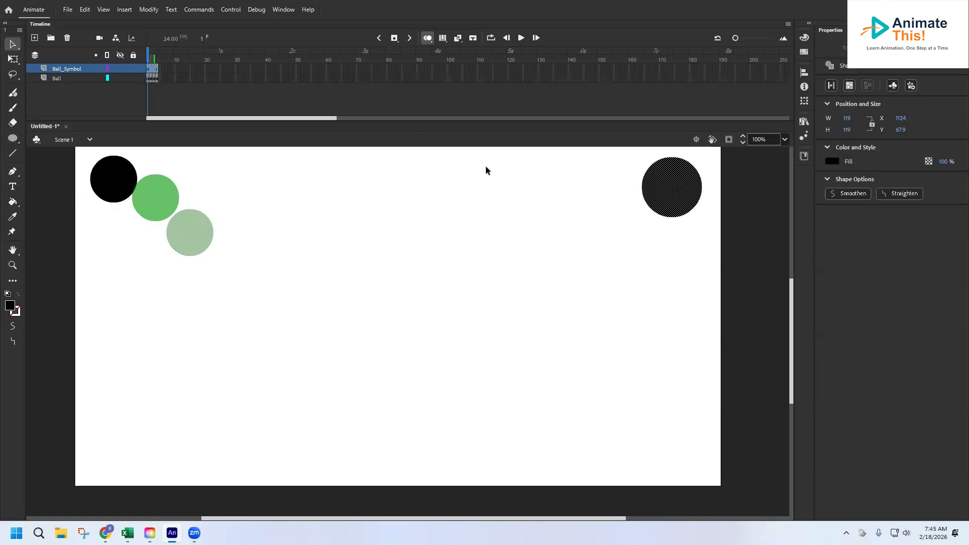
pyautogui.rightClick(664, 181)
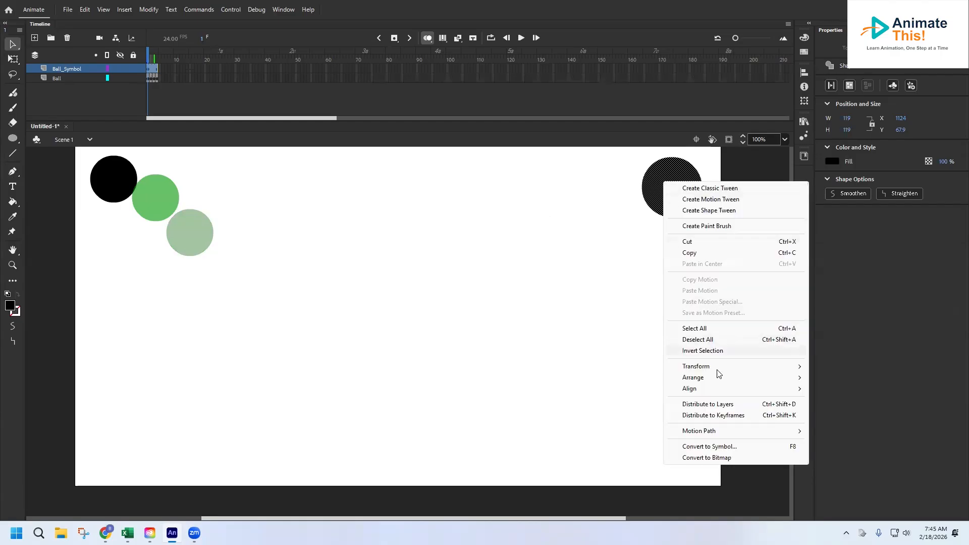
pyautogui.click(732, 447)
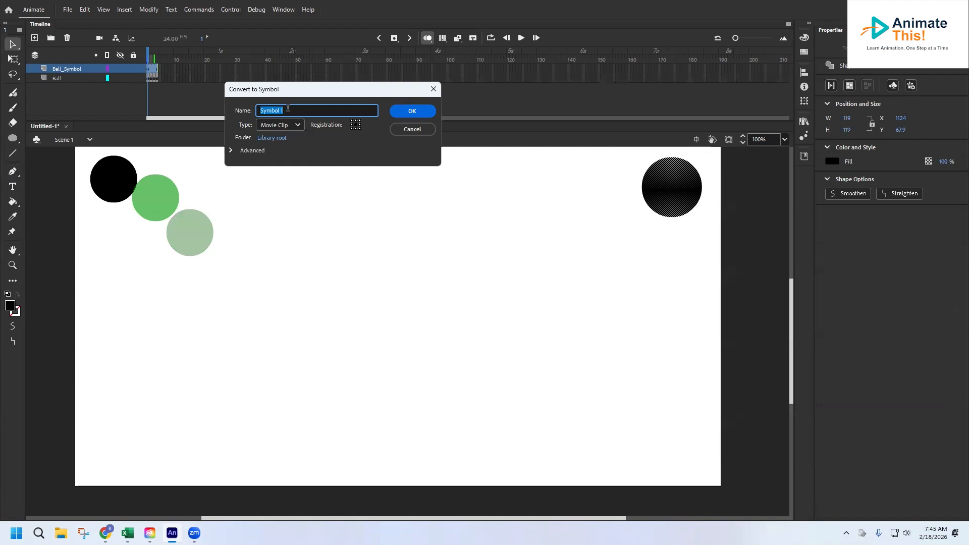
pyautogui.write('Ball')
pyautogui.click(416, 111)
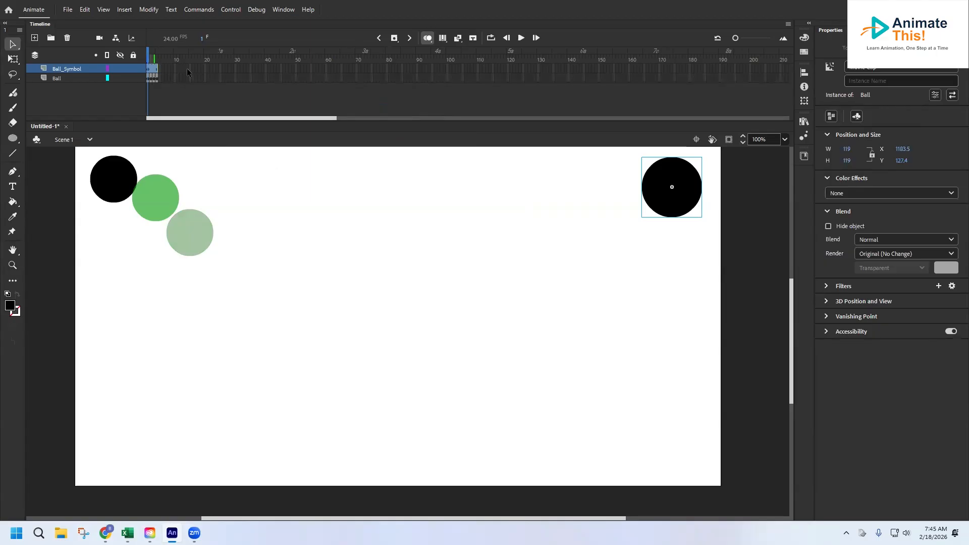
# Insert a keyframe at frame 20 of the Ball_Symbol layer and move the ball to about X 583, Y 635.
pyautogui.click(205, 66)
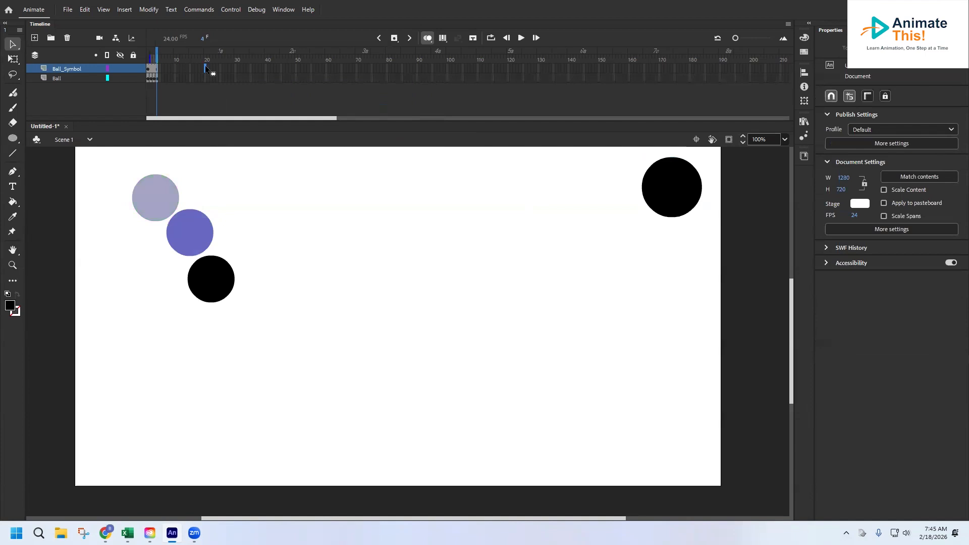
pyautogui.rightClick(205, 65)
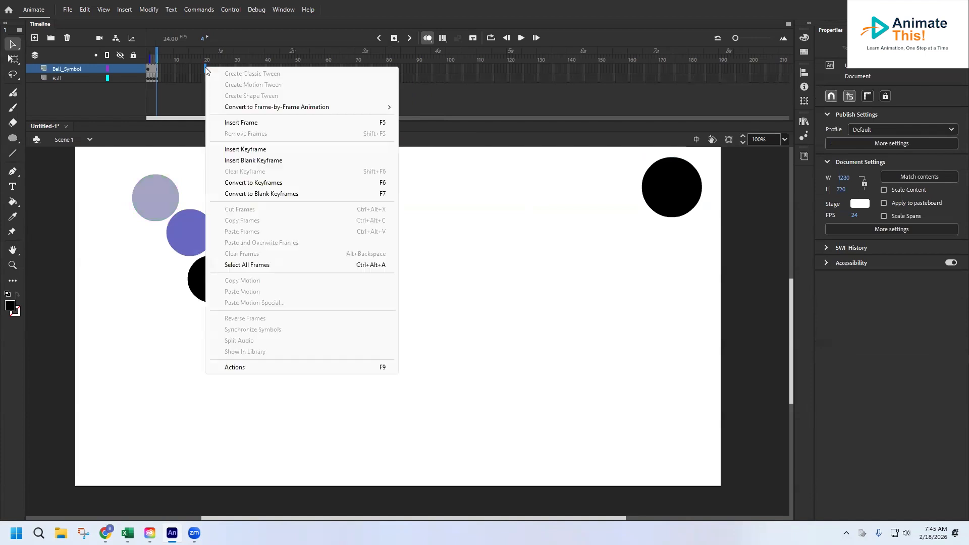
pyautogui.click(246, 150)
pyautogui.moveTo(664, 174); pyautogui.dragTo(360, 428)
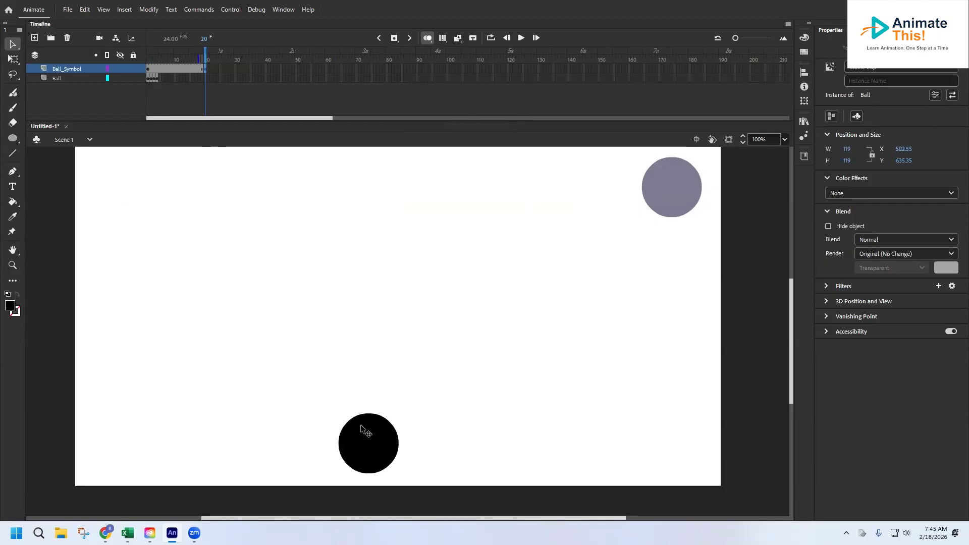
# Create a classic tween between frames 1 and 20 of the Ball_Symbol layer and scrub through the ball's motion.
pyautogui.moveTo(205, 53)
pyautogui.mouseDown()
pyautogui.moveTo(206, 71)
pyautogui.moveTo(190, 70)
pyautogui.moveTo(205, 71)
pyautogui.mouseUp()
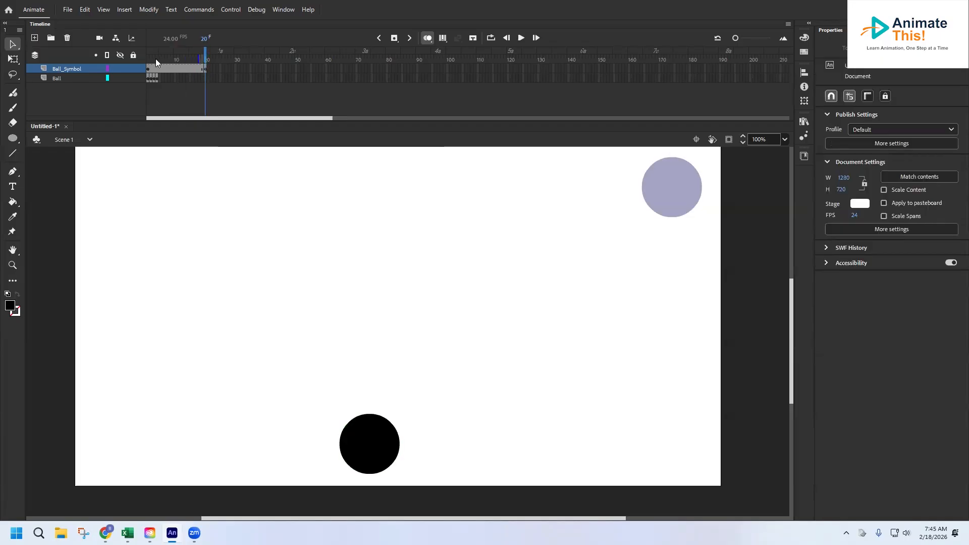
pyautogui.rightClick(174, 70)
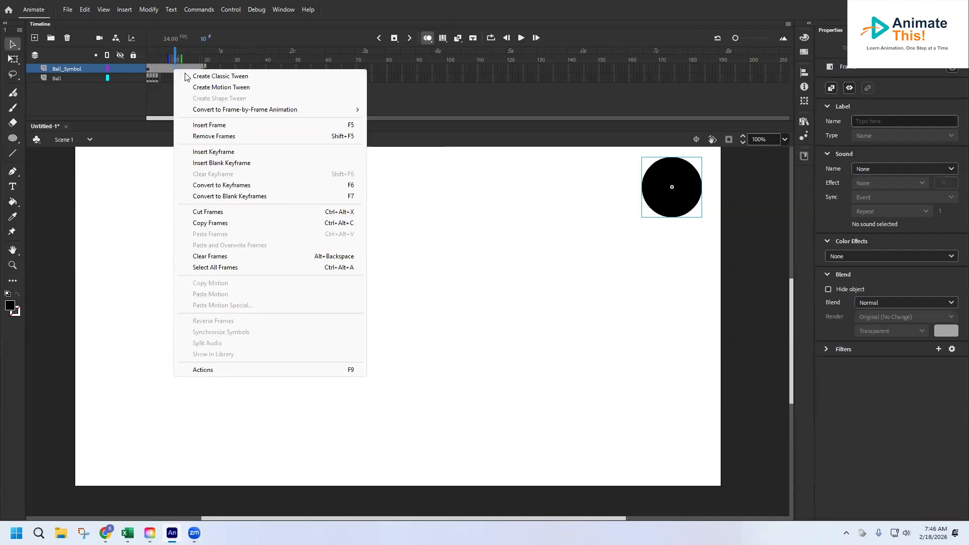
pyautogui.click(209, 76)
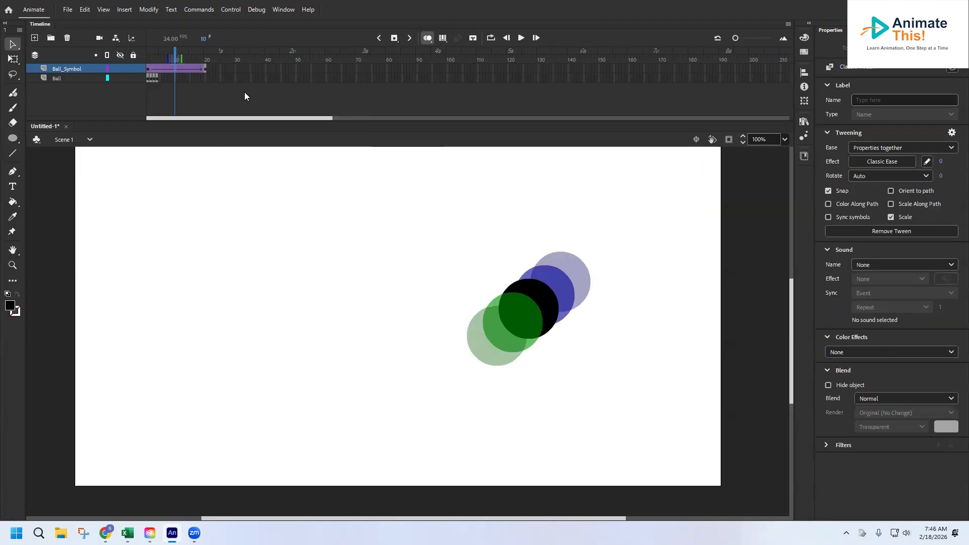
pyautogui.moveTo(175, 57); pyautogui.dragTo(149, 56)
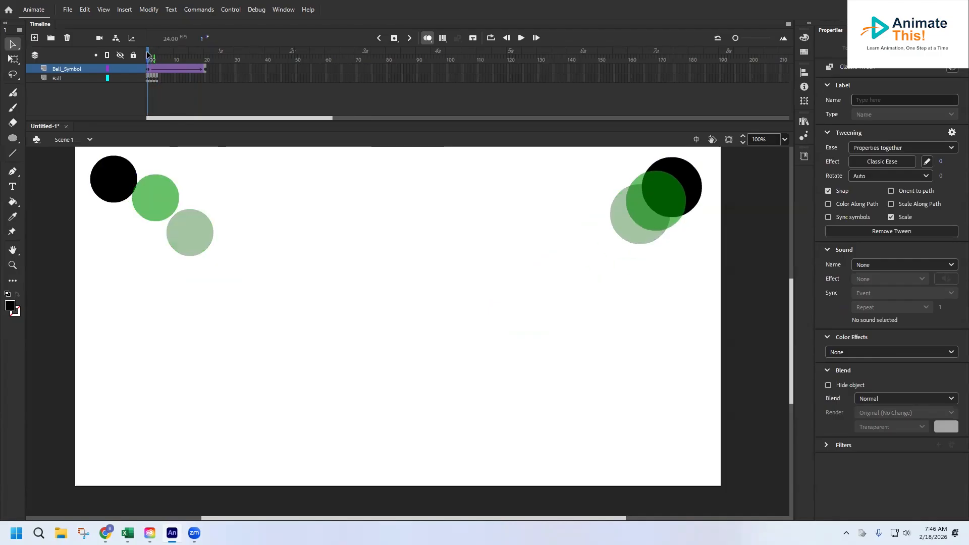
pyautogui.click(740, 164)
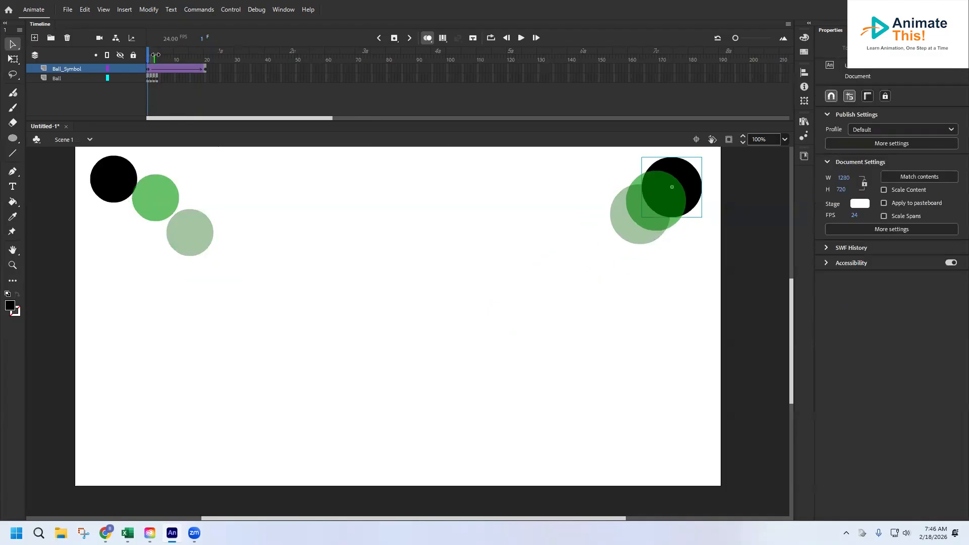
pyautogui.moveTo(149, 54); pyautogui.dragTo(205, 55)
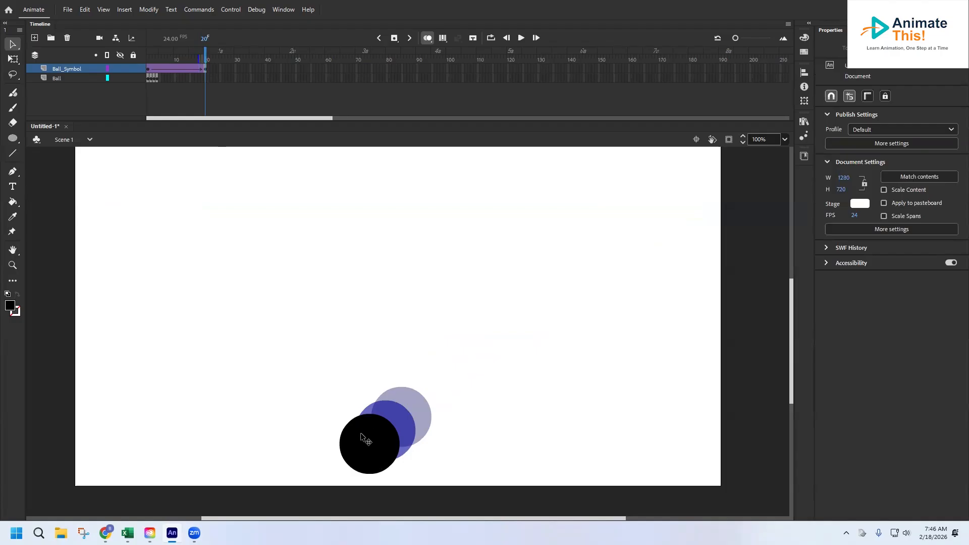
pyautogui.moveTo(206, 59); pyautogui.dragTo(177, 59)
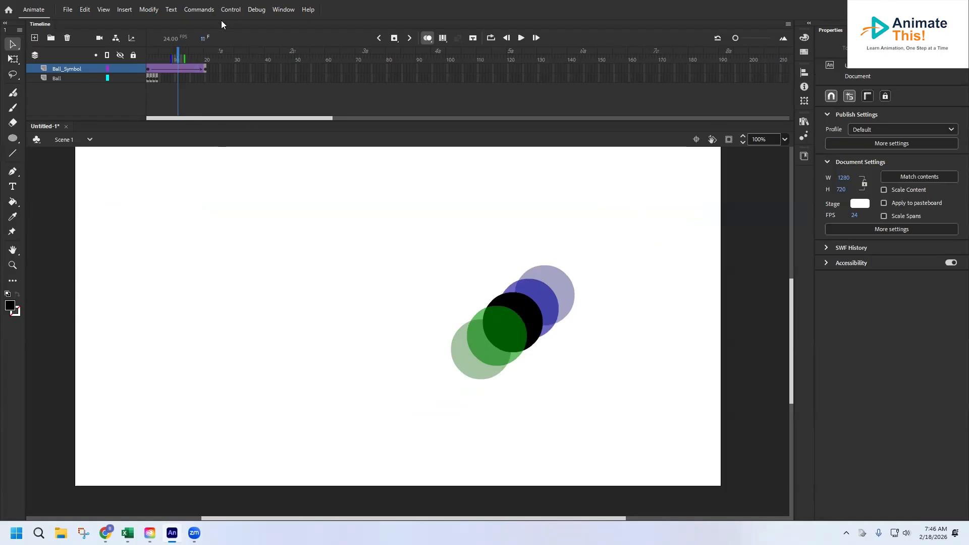
# Insert a keyframe at frame 9 of Ball_Symbol with the ball moved to about X 836, Y 242, and scrub through the opening frames.
pyautogui.click(173, 69)
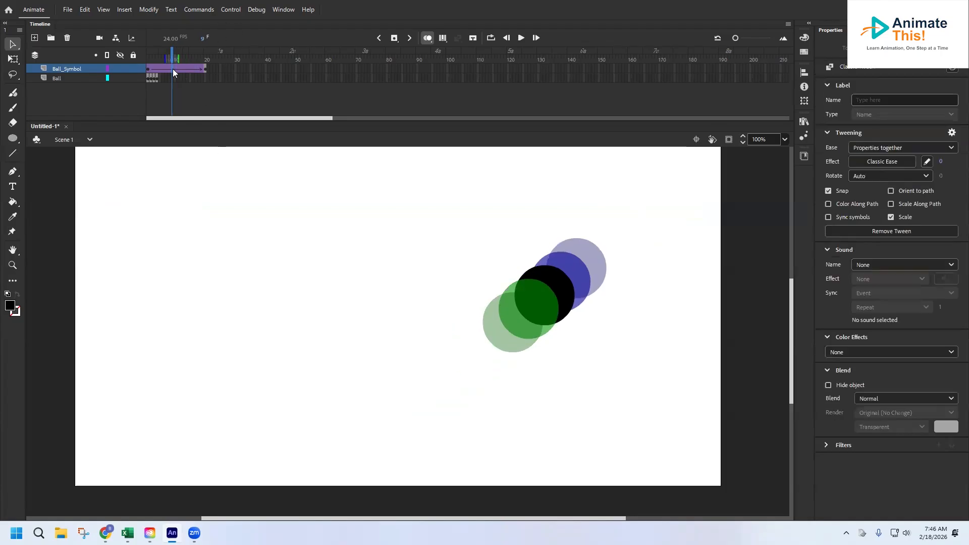
pyautogui.rightClick(173, 69)
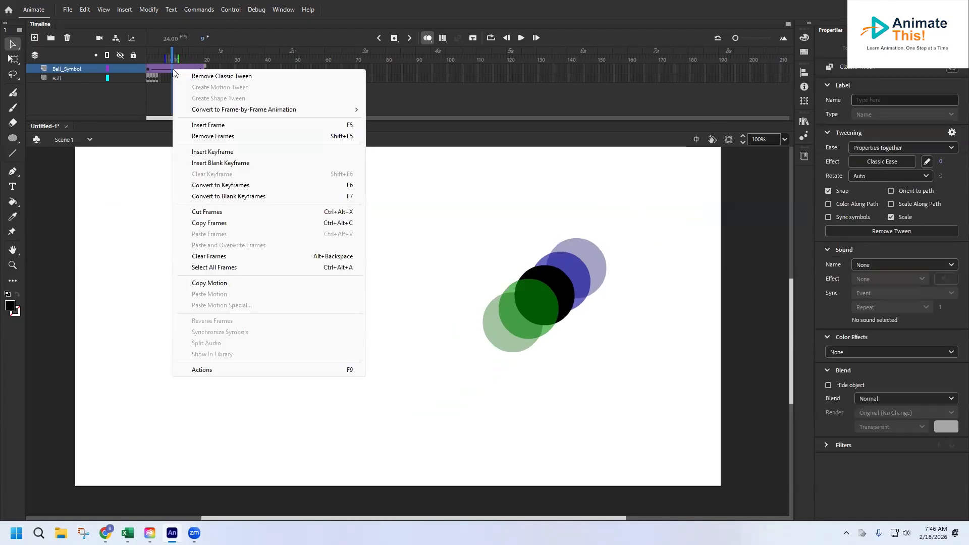
pyautogui.click(220, 156)
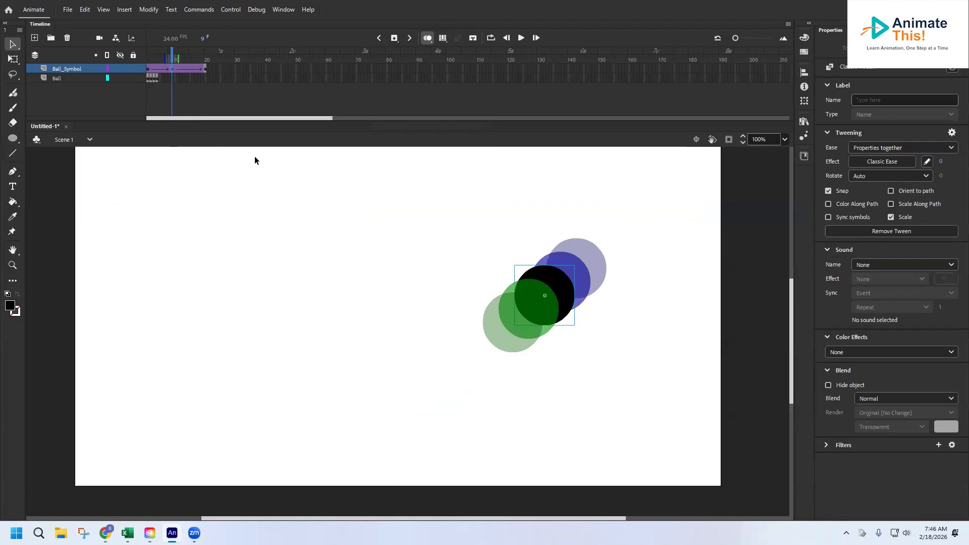
pyautogui.click(541, 271)
pyautogui.moveTo(541, 272); pyautogui.dragTo(511, 232)
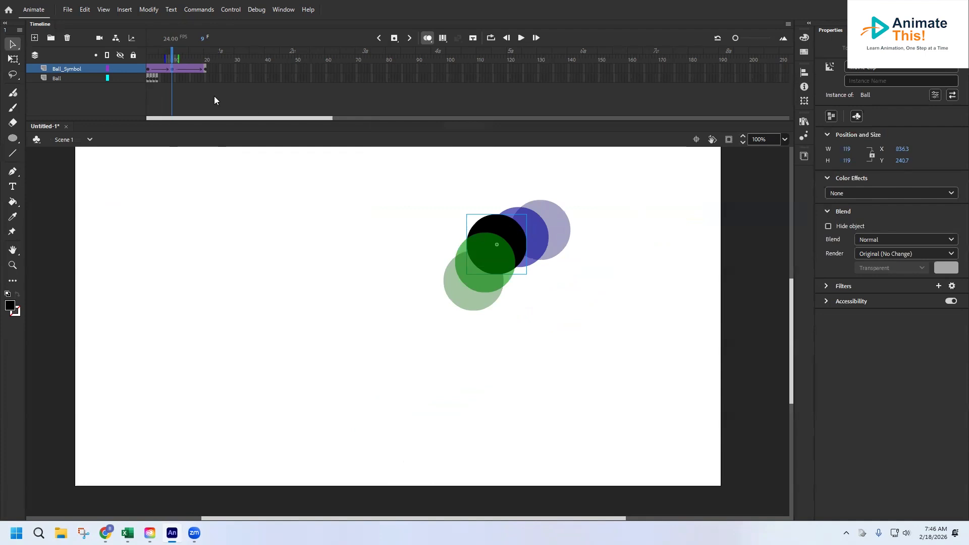
pyautogui.moveTo(176, 51); pyautogui.dragTo(126, 66)
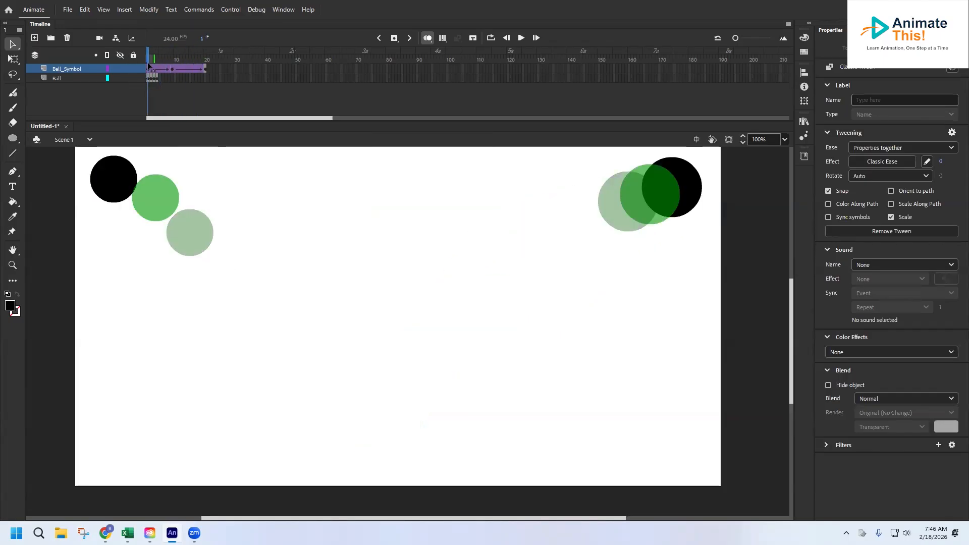
pyautogui.click(131, 216)
pyautogui.moveTo(148, 60); pyautogui.dragTo(158, 85)
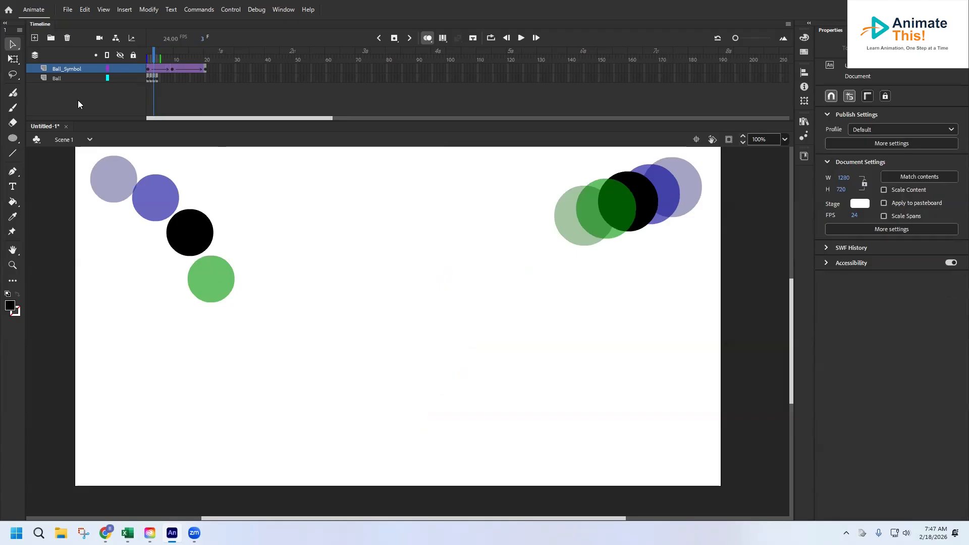
# Add a new layer above Ball_Symbol and name it Airplane.
pyautogui.click(34, 38)
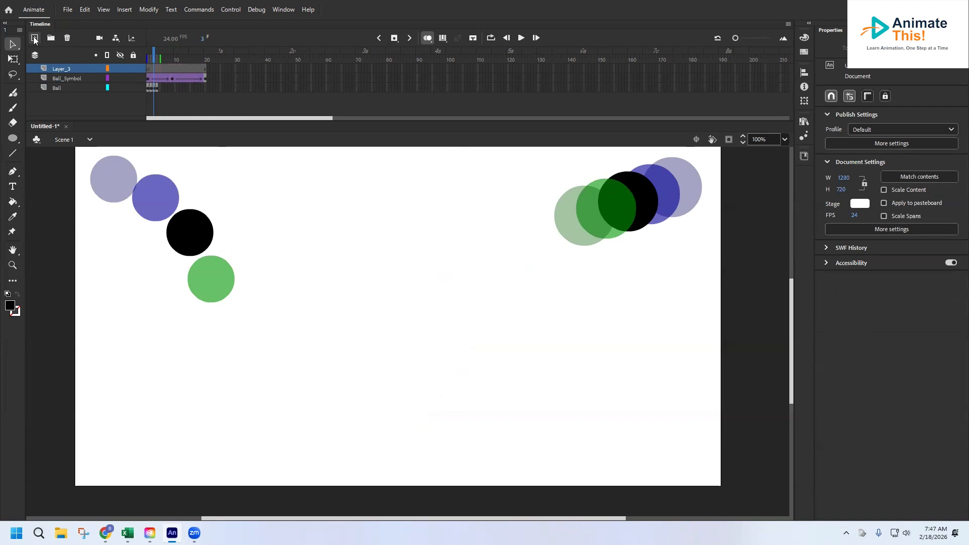
pyautogui.doubleClick(61, 69)
pyautogui.write('Airplane')
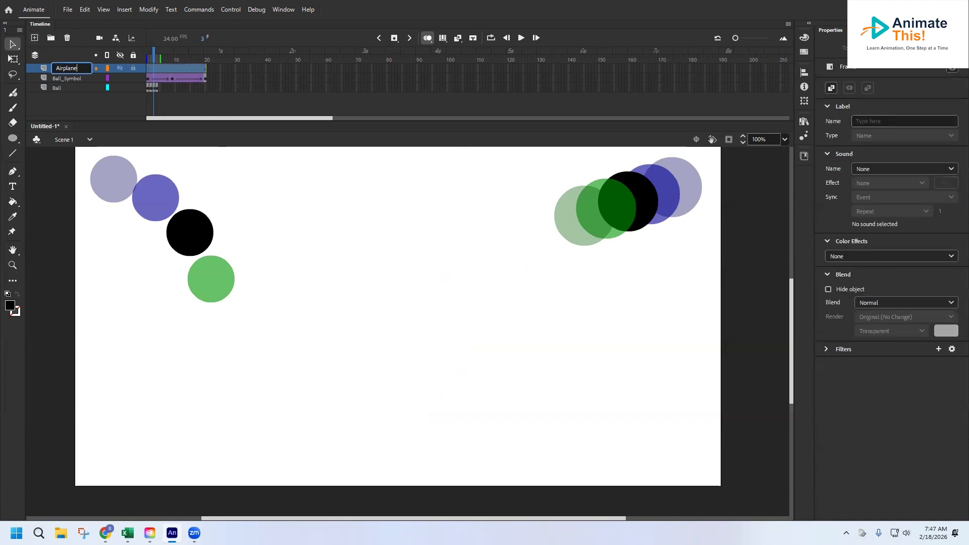
pyautogui.click(65, 105)
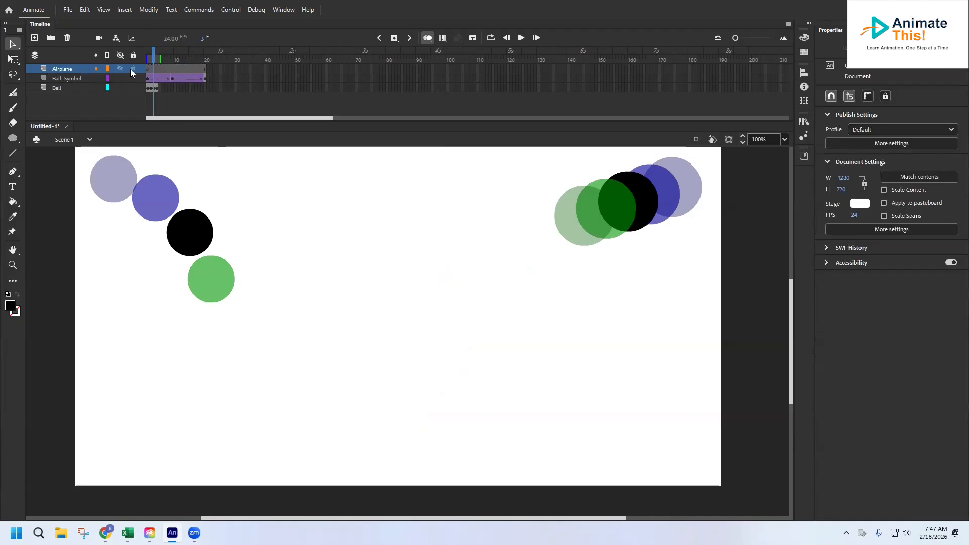
# Go to frame 1 of the Airplane layer and import AdobeStock_572842660.jpeg from the Downloads folder into the library.
pyautogui.click(150, 67)
pyautogui.click(148, 64)
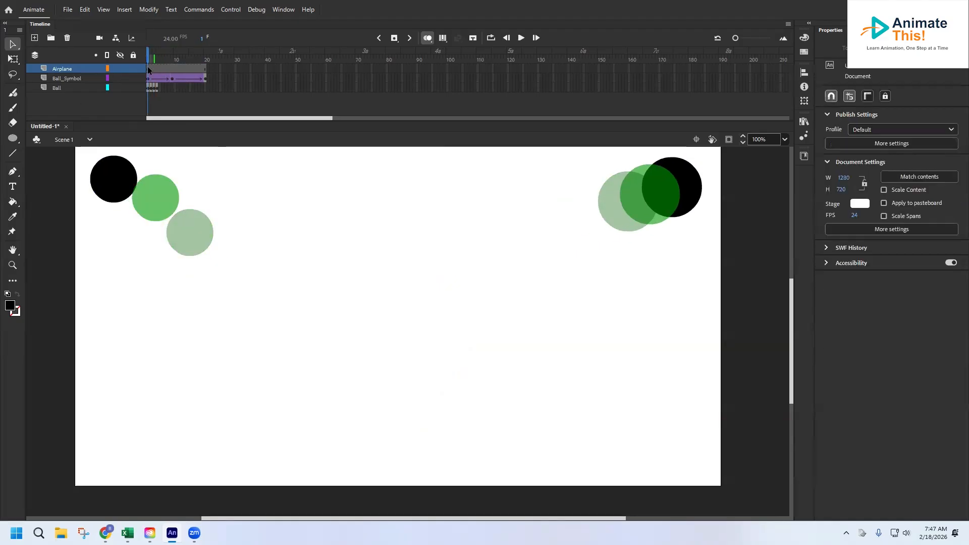
pyautogui.click(150, 69)
pyautogui.click(149, 69)
pyautogui.click(148, 61)
pyautogui.click(68, 9)
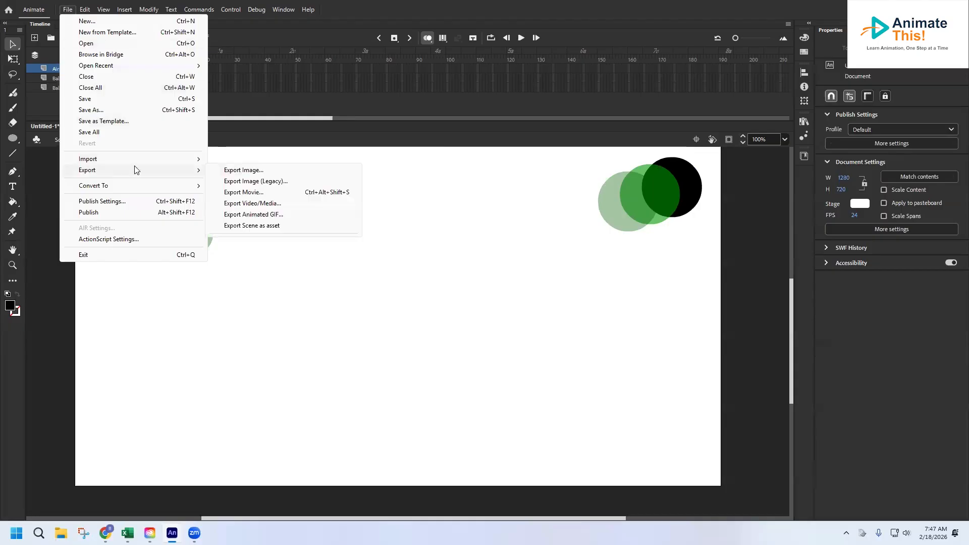
pyautogui.moveTo(200, 159)
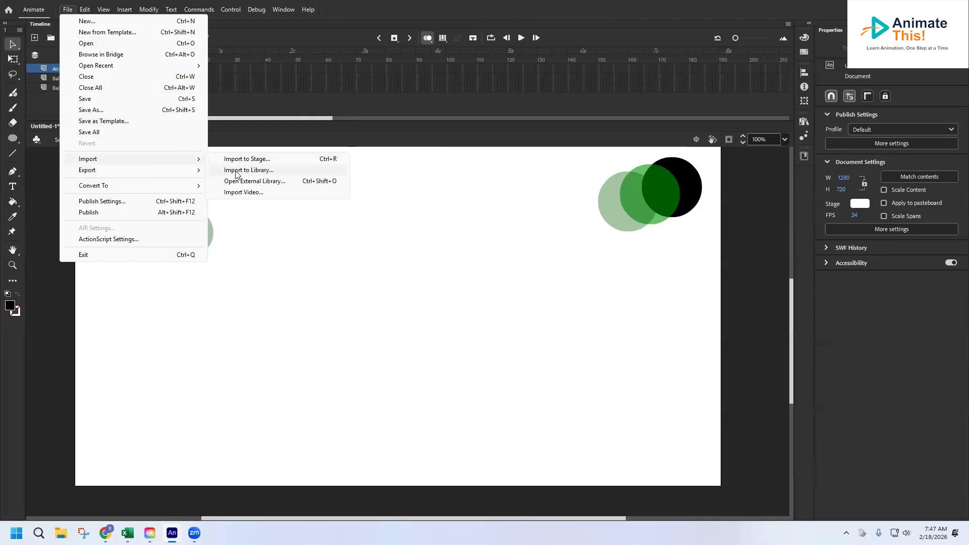
pyautogui.click(235, 175)
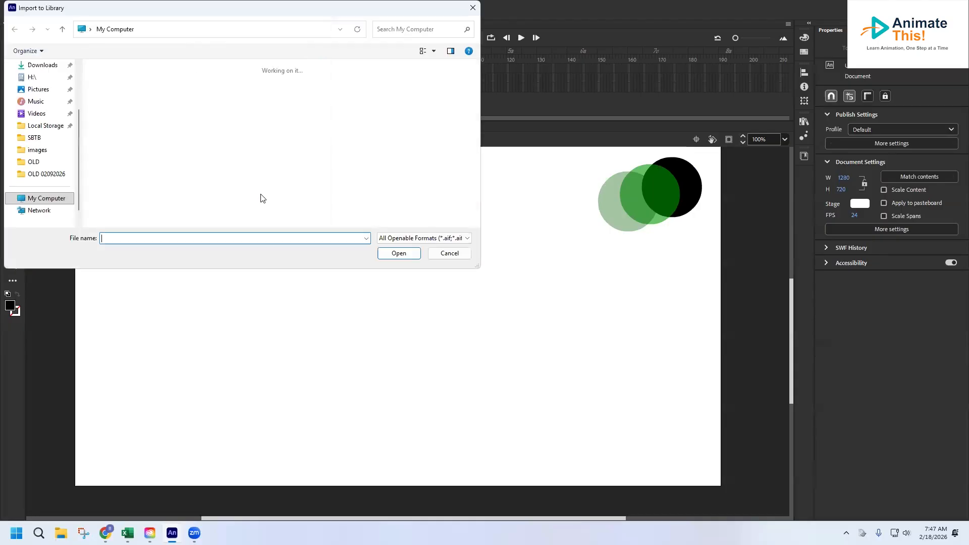
pyautogui.scroll(2, 51, 131)
pyautogui.click(42, 127)
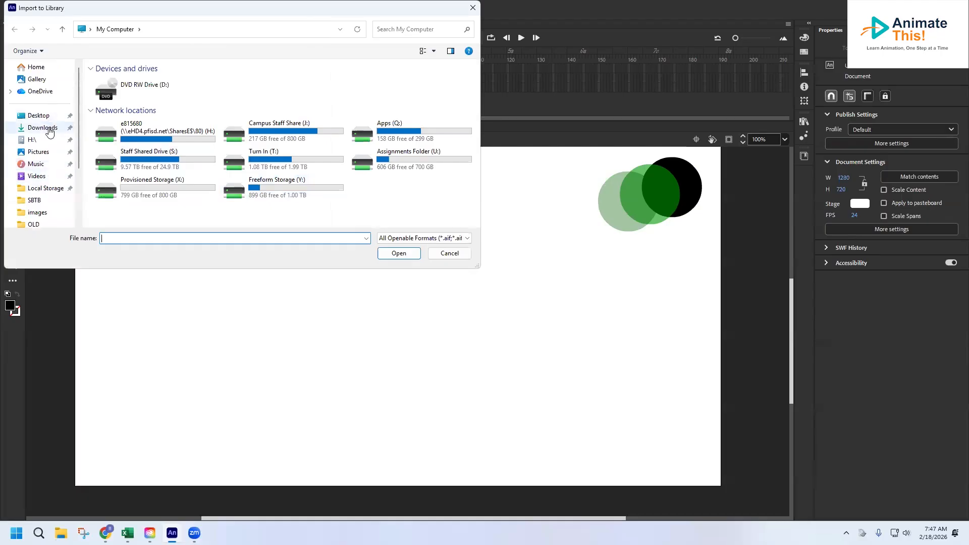
pyautogui.click(119, 110)
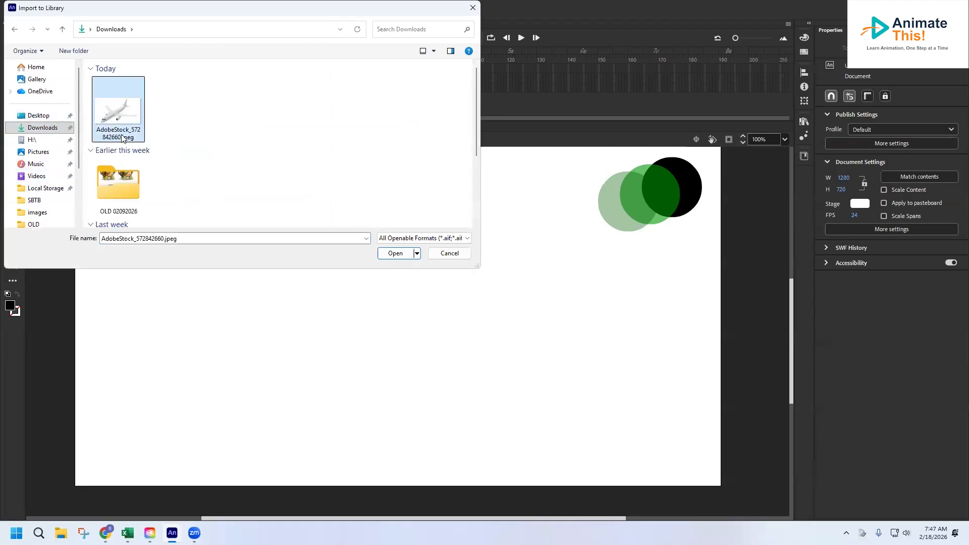
pyautogui.click(399, 254)
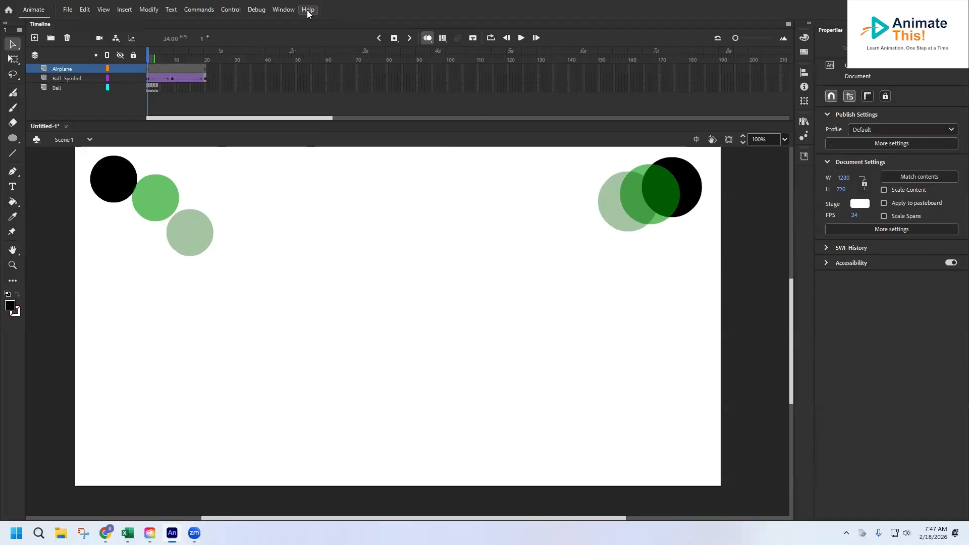
# Place AdobeStock_572842660.jpeg from the library onto the stage in frame 1 of the Airplane layer, roughly centred over the canvas.
pyautogui.click(287, 10)
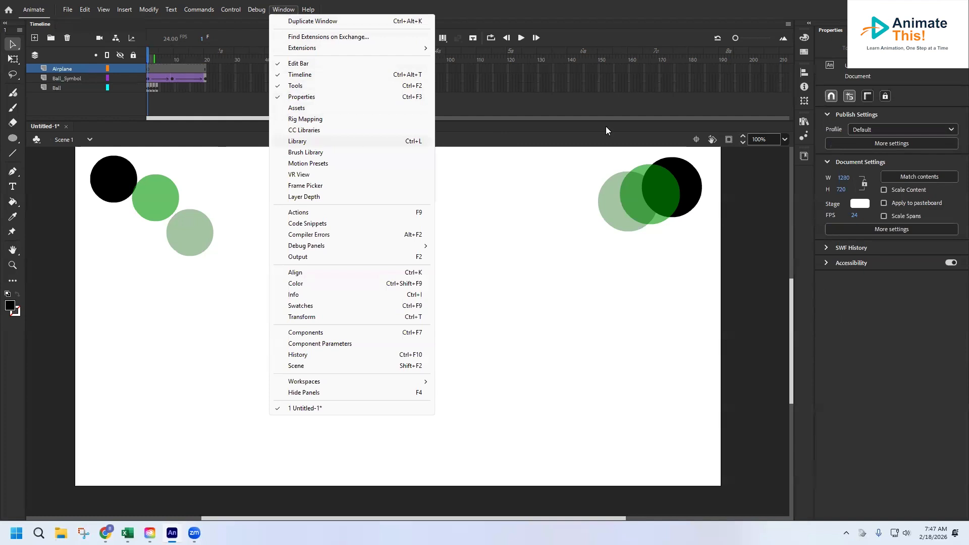
pyautogui.click(798, 211)
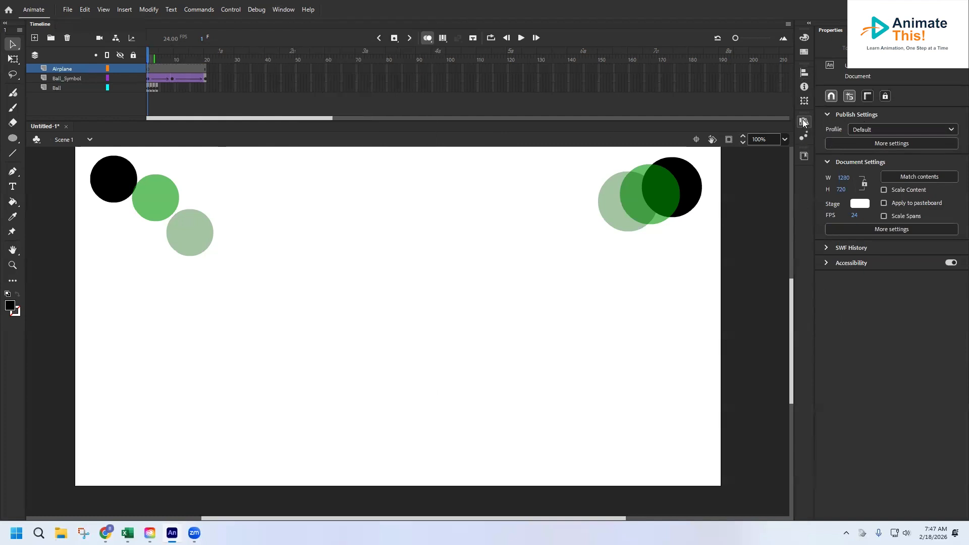
pyautogui.click(803, 121)
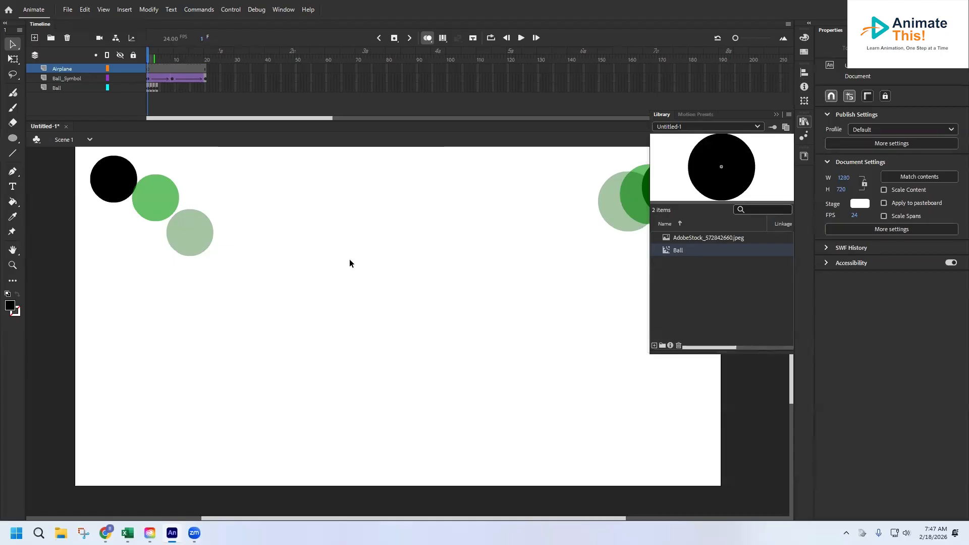
pyautogui.click(679, 239)
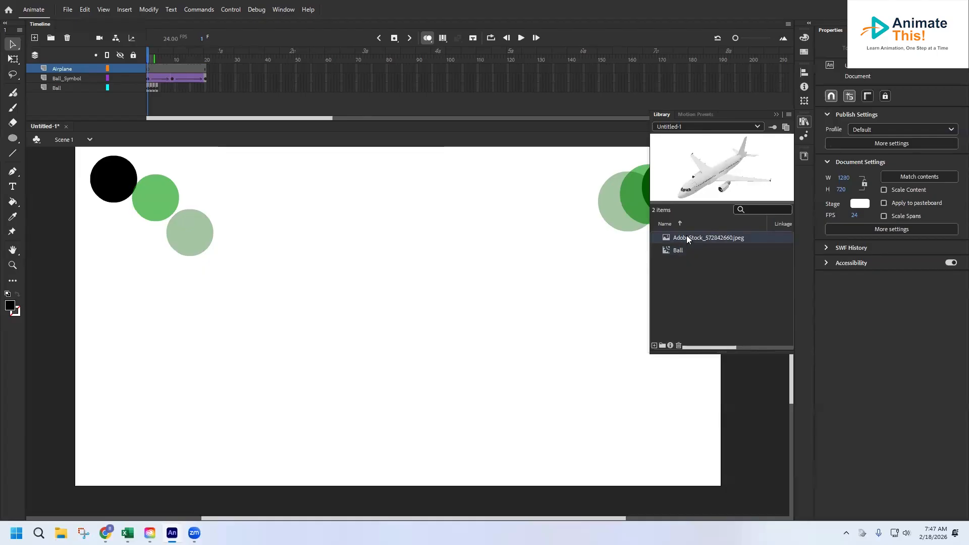
pyautogui.moveTo(510, 171); pyautogui.dragTo(510, 172)
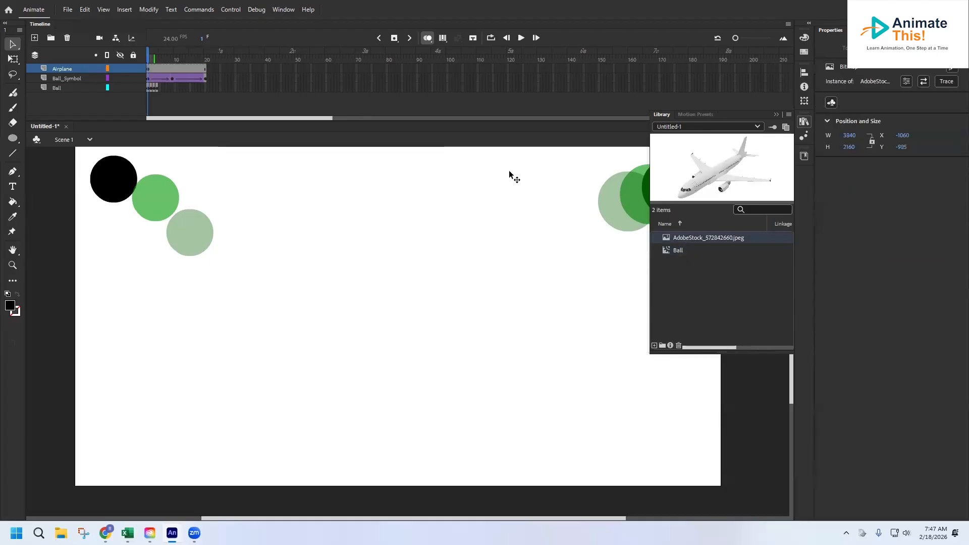
# Scale the airplane image down to about 603 × 339 px with Free Transform, positioned at about X 558, Y -75.
pyautogui.click(13, 265)
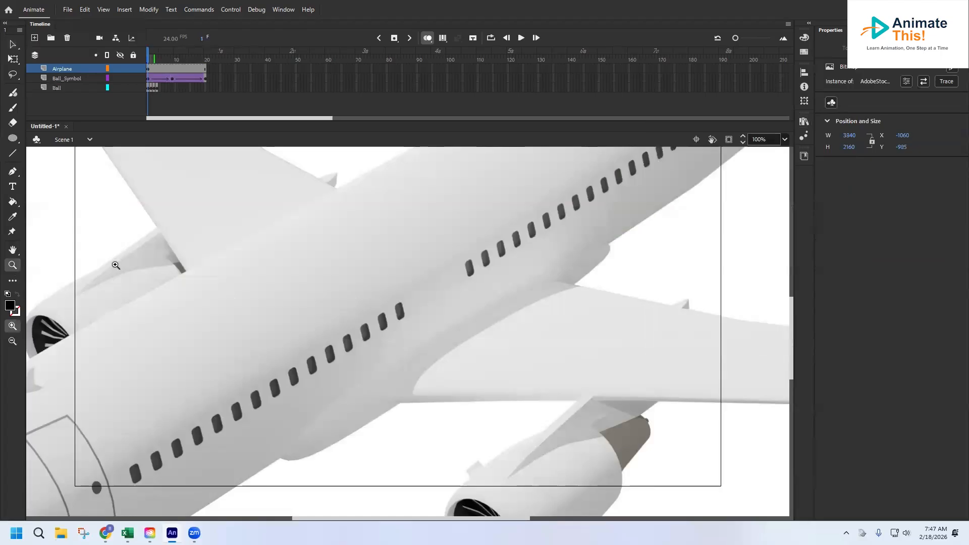
pyautogui.keyDown('alt'); pyautogui.click(416, 323); pyautogui.keyUp('alt')
pyautogui.keyDown('alt'); pyautogui.click(415, 324); pyautogui.keyUp('alt')
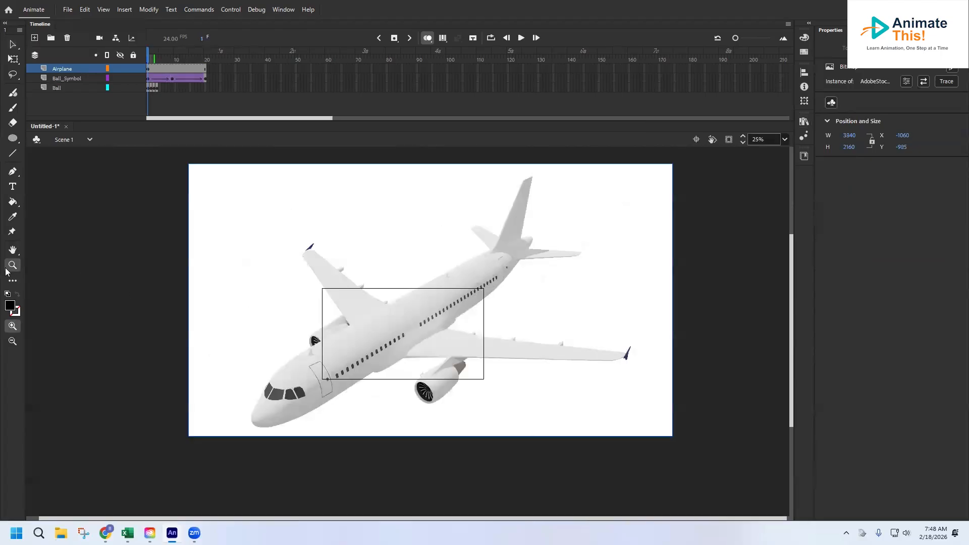
pyautogui.keyDown('alt'); pyautogui.click(420, 298); pyautogui.keyUp('alt')
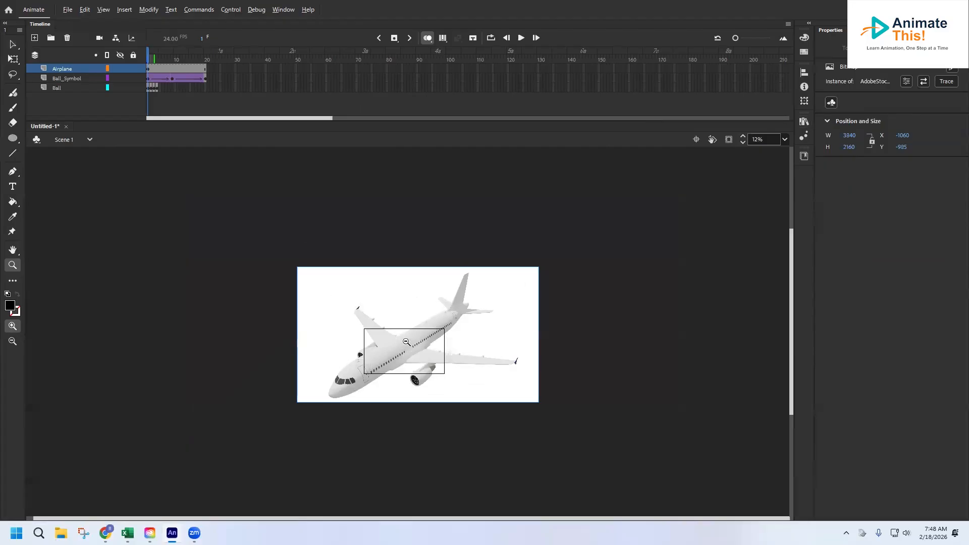
pyautogui.click(15, 46)
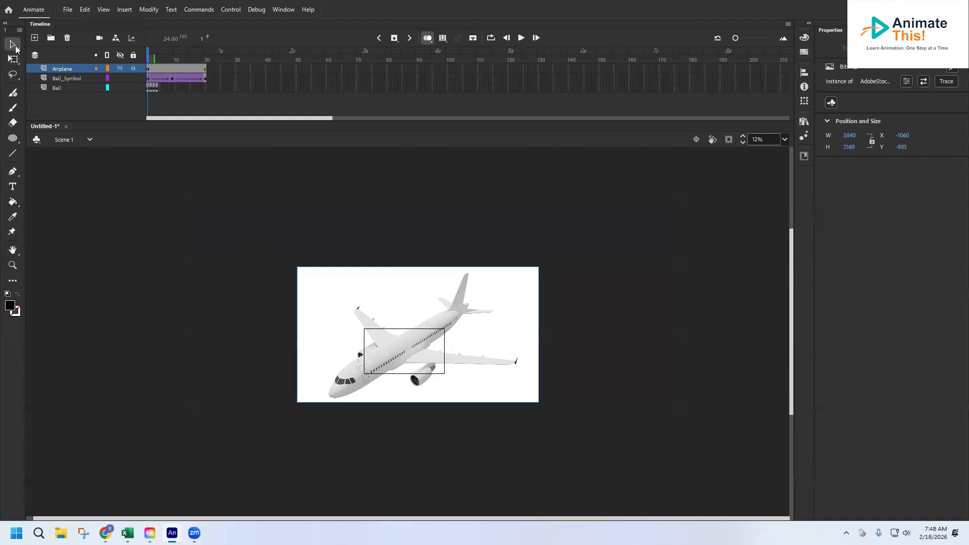
pyautogui.click(13, 59)
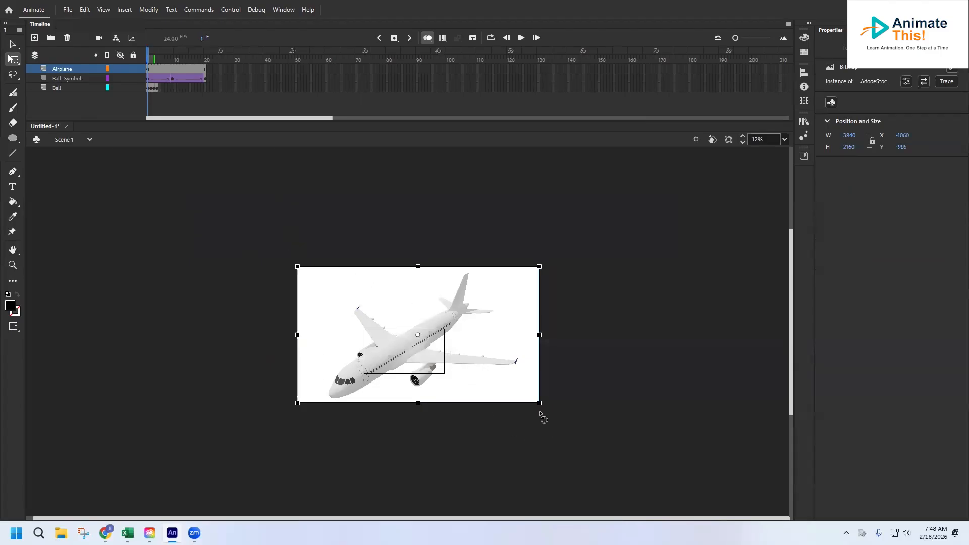
pyautogui.moveTo(539, 403); pyautogui.dragTo(437, 364)
pyautogui.scroll(3, 436, 363)
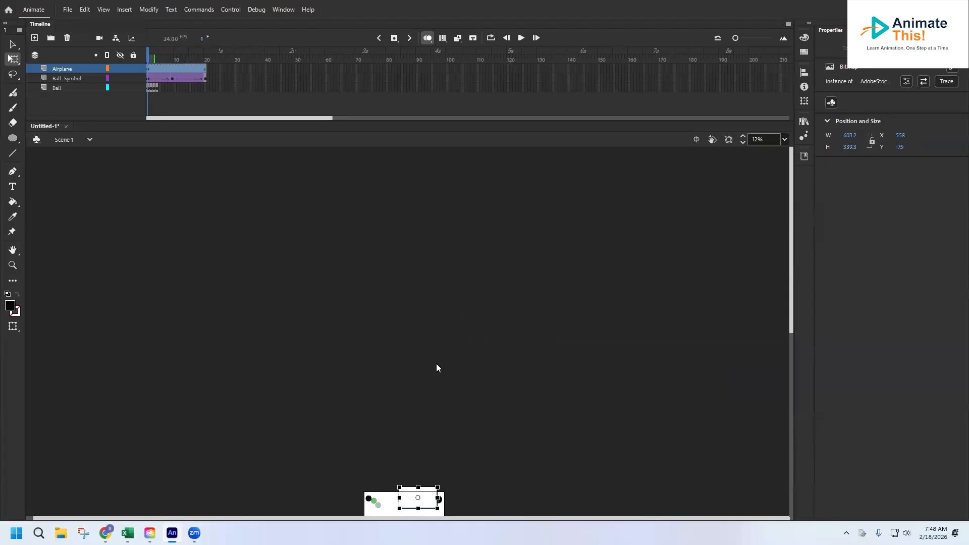
pyautogui.scroll(-4, 436, 363)
# Shrink the airplane image further to about 328 × 184 px and place it just above the stage's upper right corner at about X 952, Y -186.
pyautogui.click(12, 265)
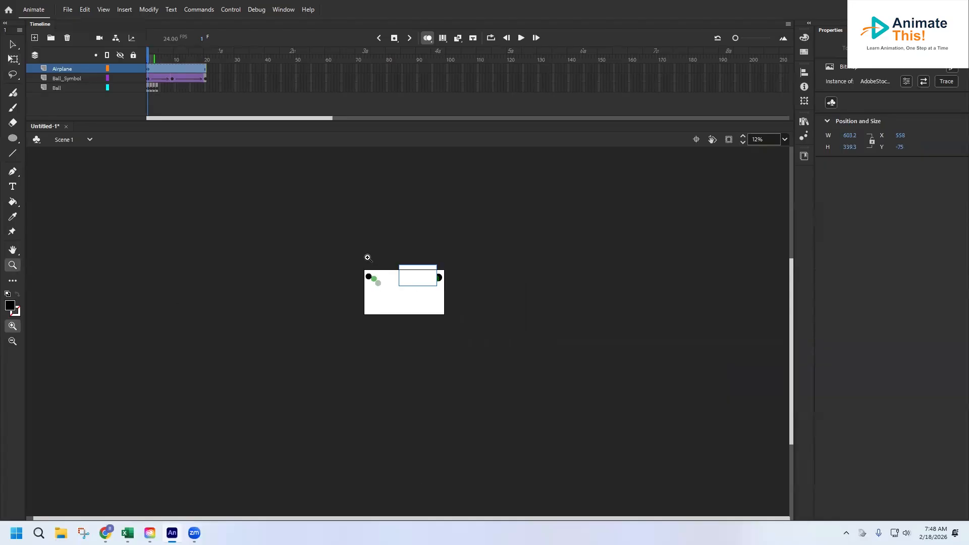
pyautogui.click(396, 284)
pyautogui.click(423, 342)
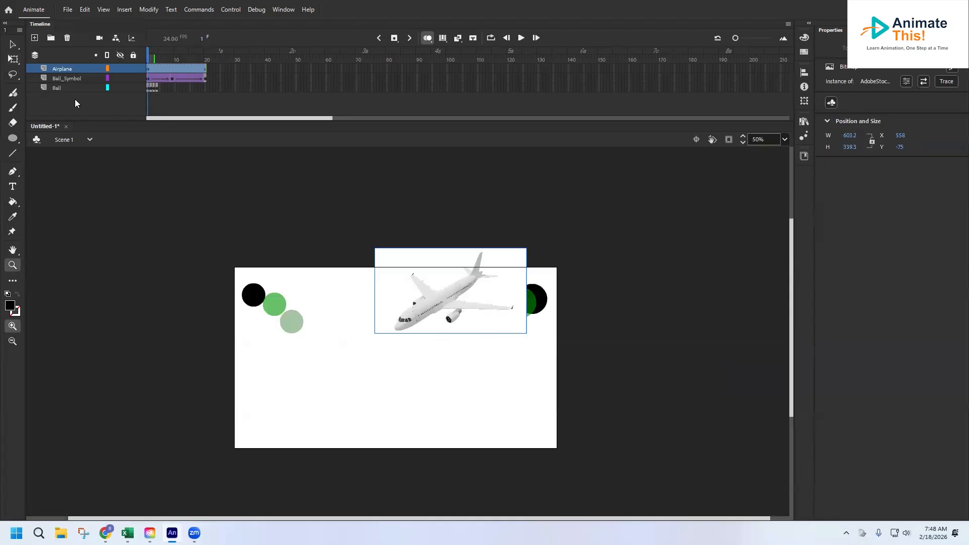
pyautogui.click(13, 59)
pyautogui.moveTo(526, 334); pyautogui.dragTo(532, 248)
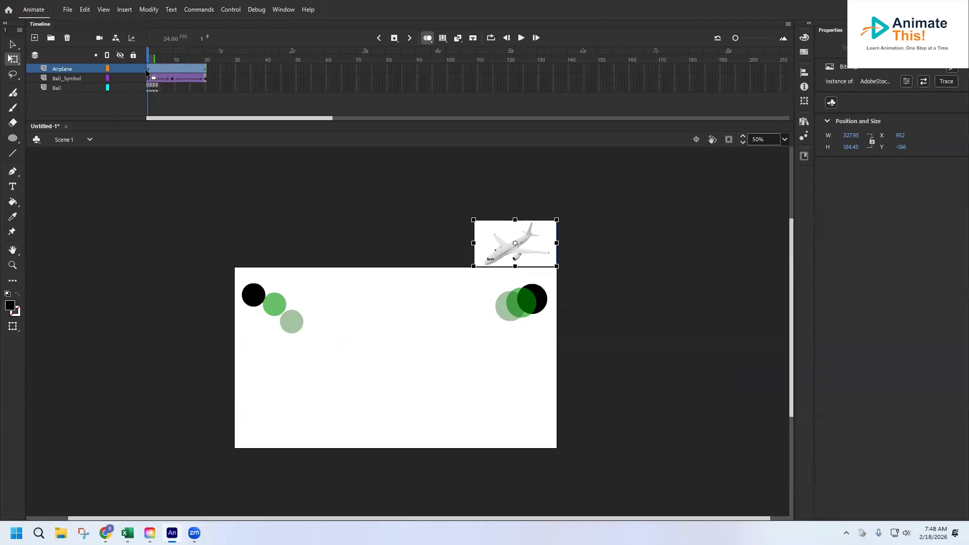
# Insert a keyframe at frame 40 of the Airplane layer and move the airplane off the stage's lower left corner to about X -332, Y 729.
pyautogui.click(266, 69)
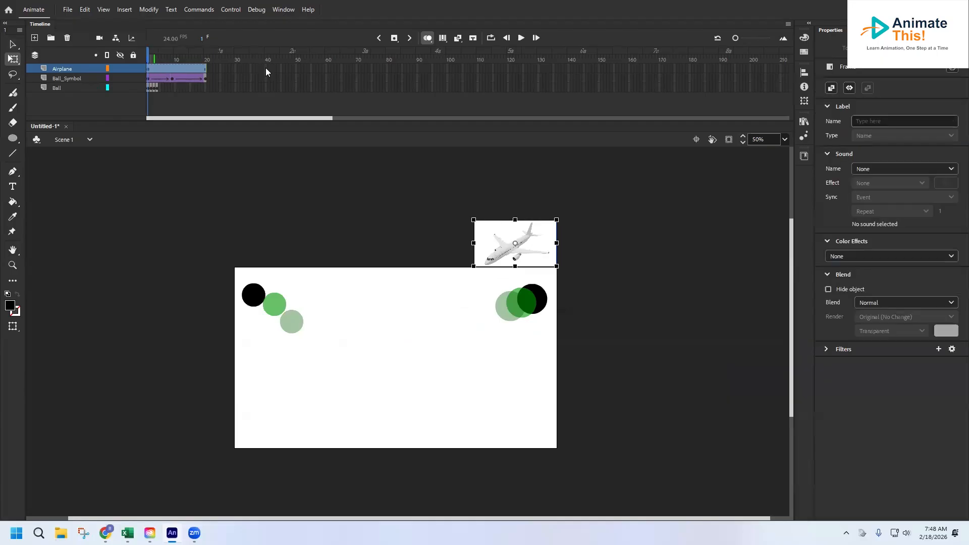
pyautogui.click(265, 69)
pyautogui.rightClick(265, 68)
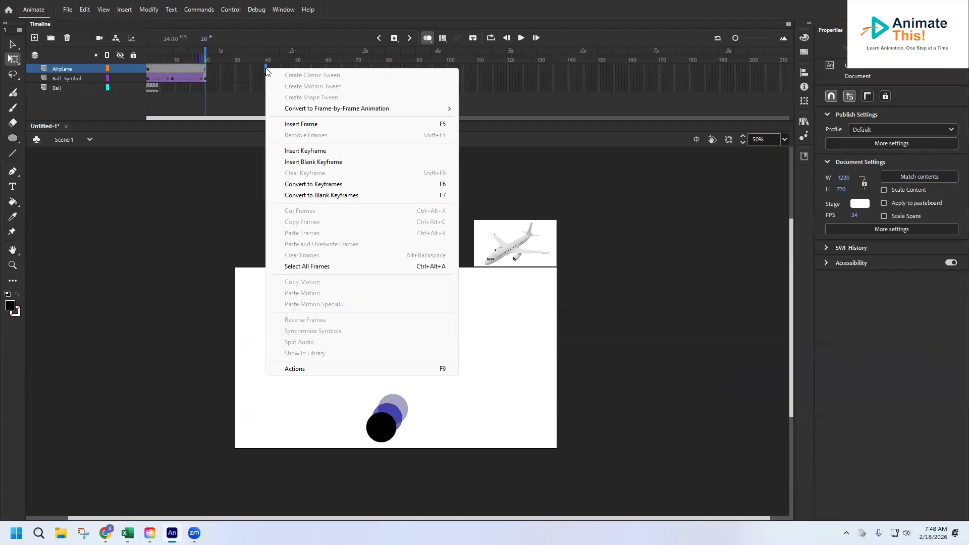
pyautogui.click(308, 151)
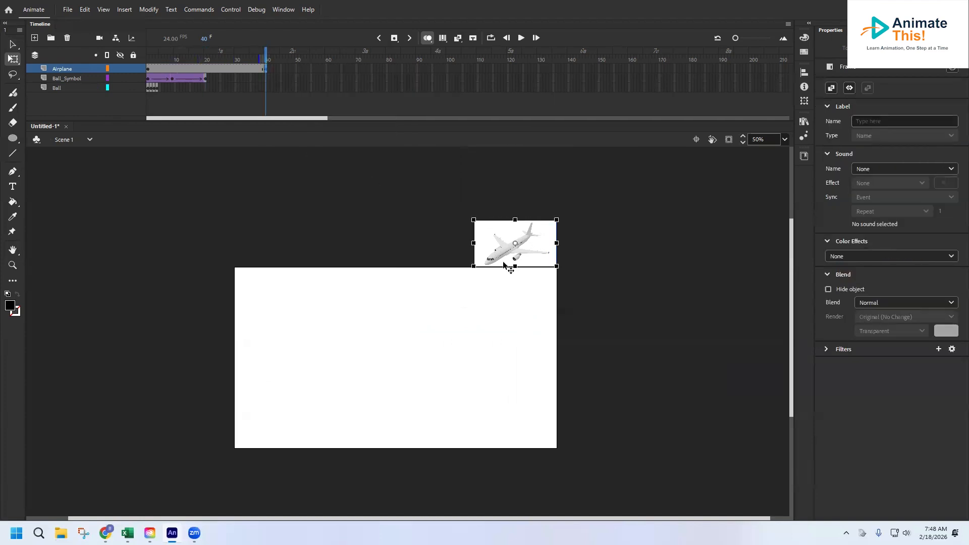
pyautogui.moveTo(497, 246); pyautogui.dragTo(173, 477)
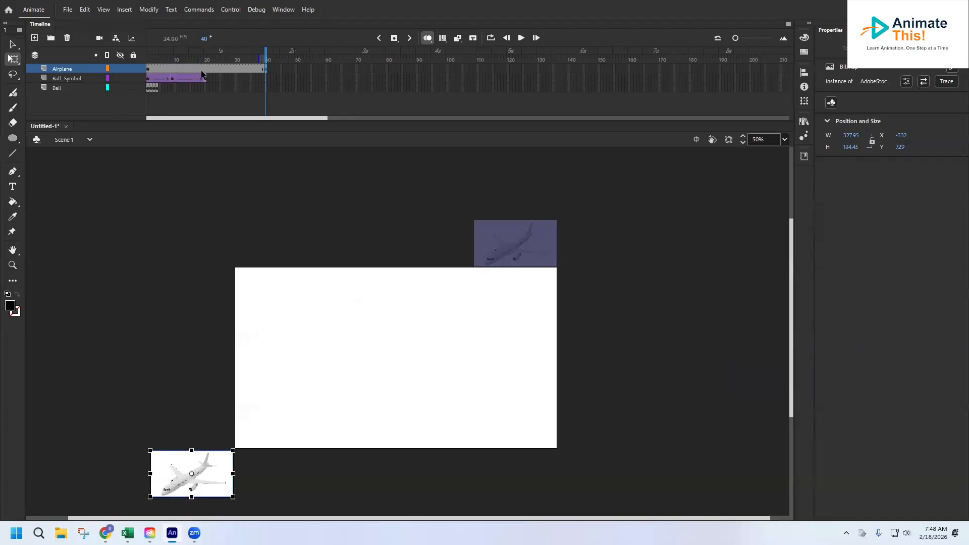
pyautogui.rightClick(202, 74)
pyautogui.click(232, 76)
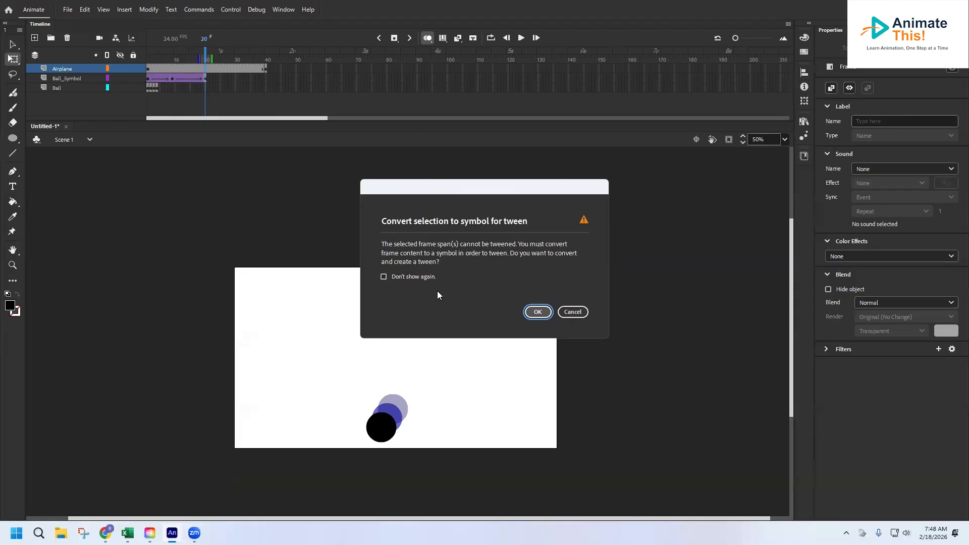
pyautogui.click(573, 311)
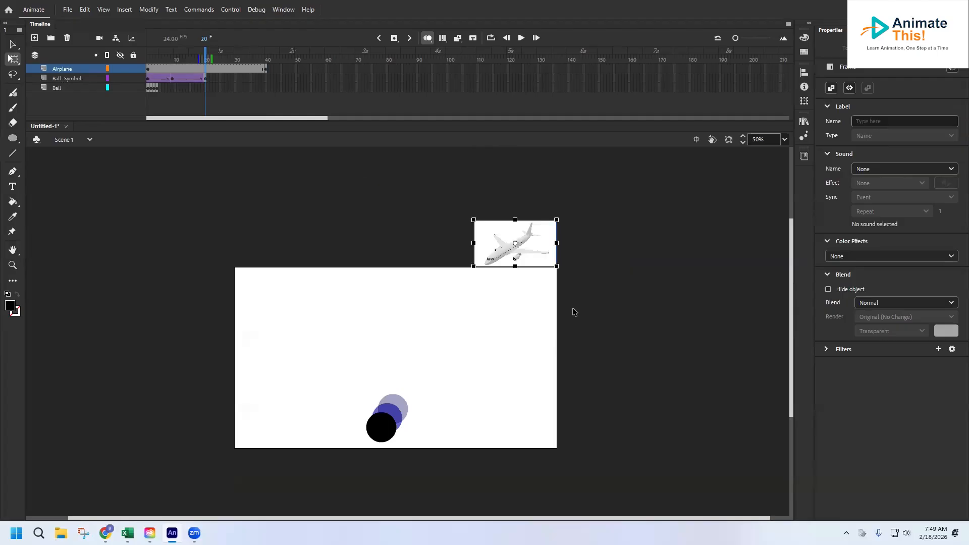
# Clear the keyframe at frame 40 of the Airplane layer.
pyautogui.click(263, 68)
pyautogui.rightClick(264, 69)
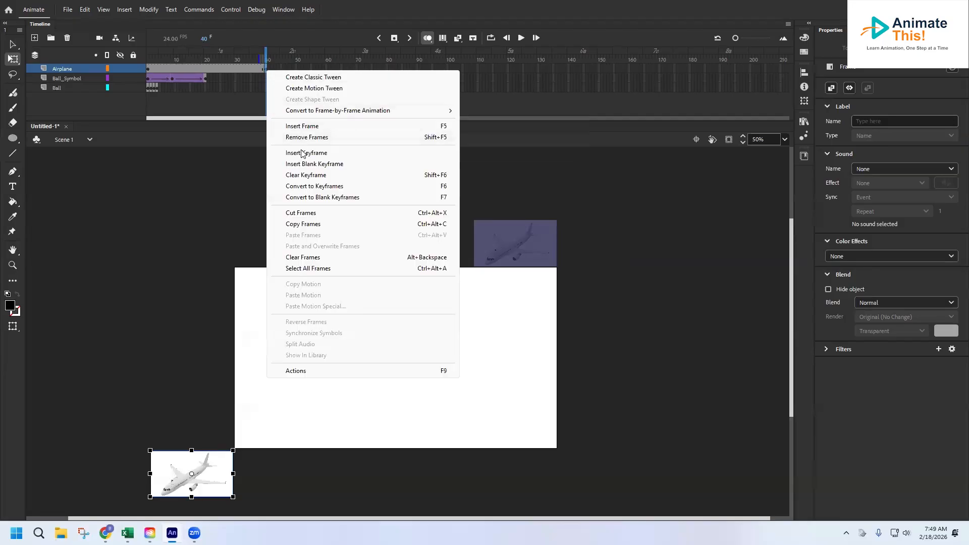
pyautogui.click(306, 175)
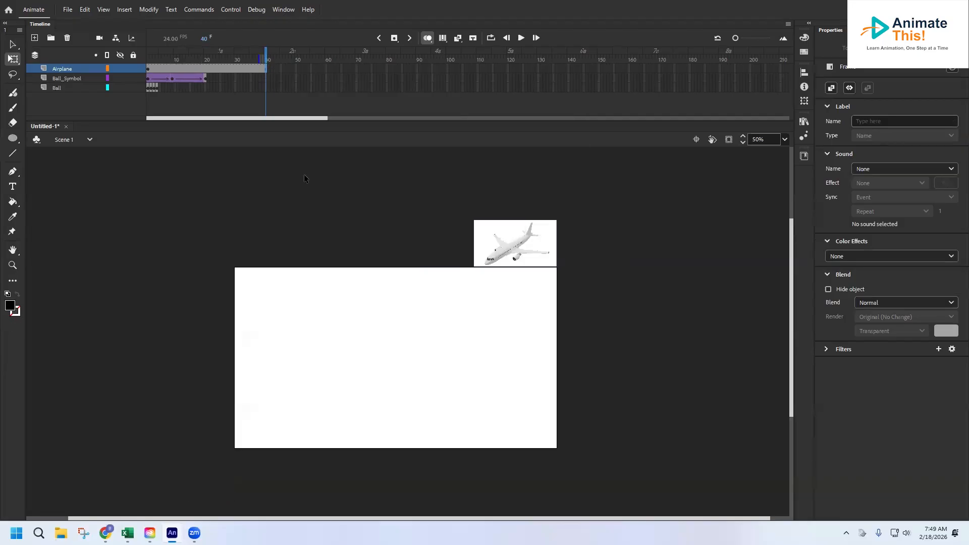
# Convert the airplane image in frame 1 of the Airplane layer to a Movie Clip symbol named Plane.
pyautogui.click(149, 57)
pyautogui.click(148, 68)
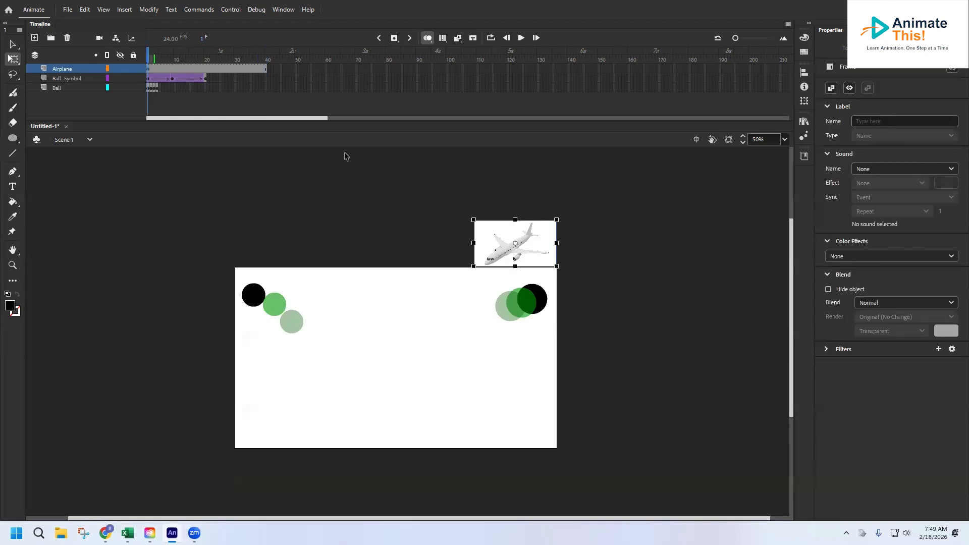
pyautogui.click(489, 235)
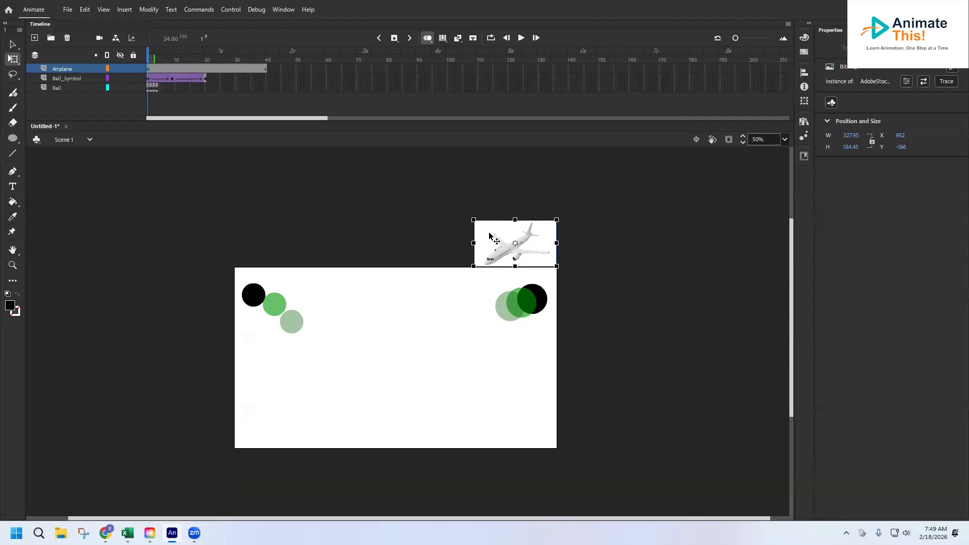
pyautogui.rightClick(504, 233)
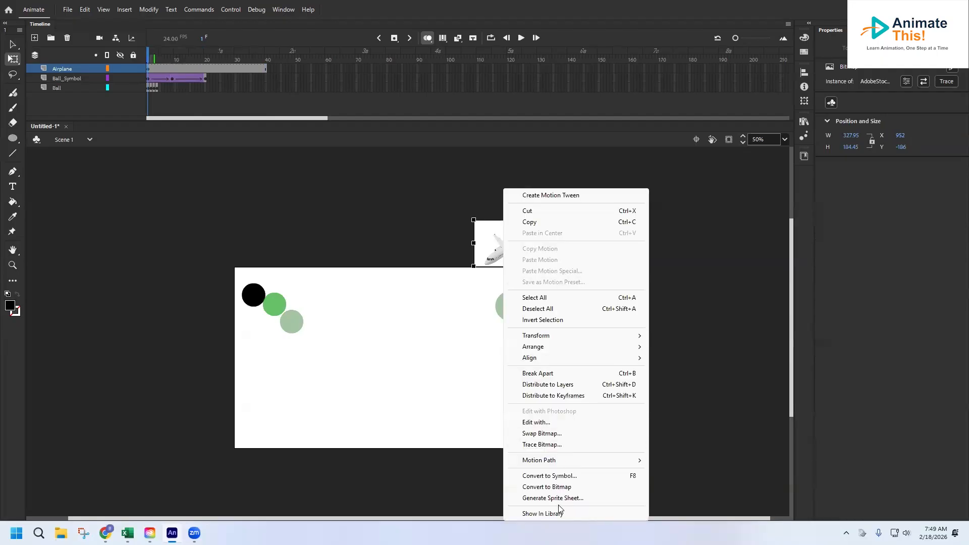
pyautogui.click(483, 233)
pyautogui.press('F8')
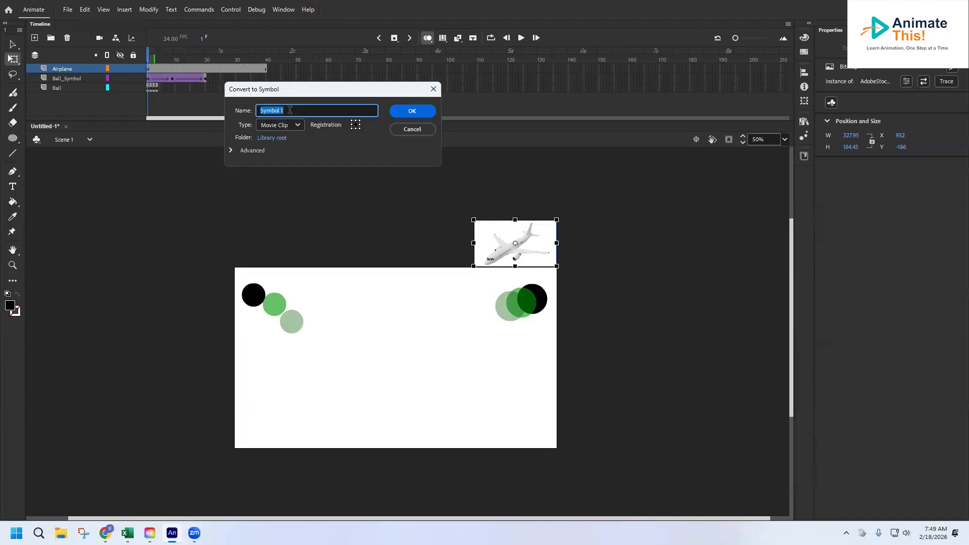
pyautogui.write('Plane')
pyautogui.click(412, 111)
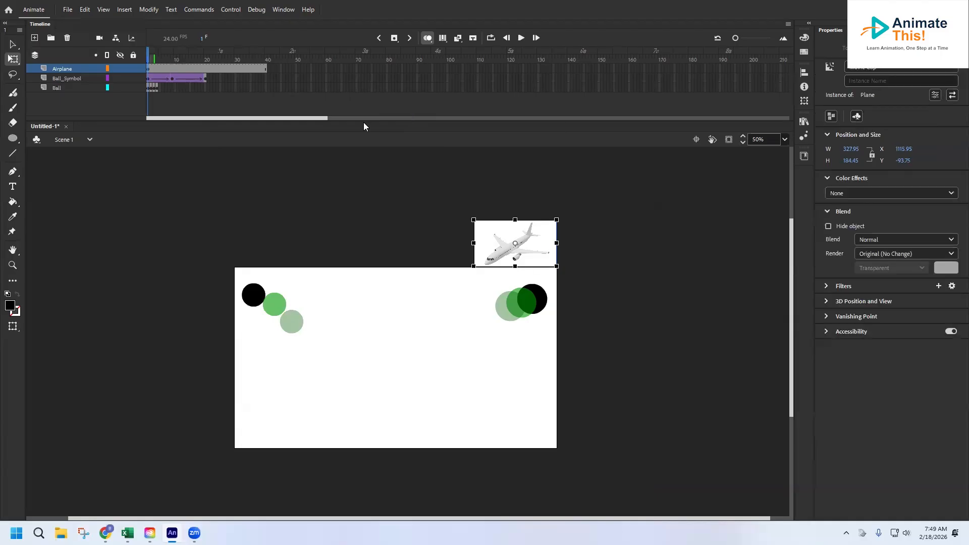
# Insert a keyframe at frame 40 of the Airplane layer for the Plane symbol.
pyautogui.click(266, 68)
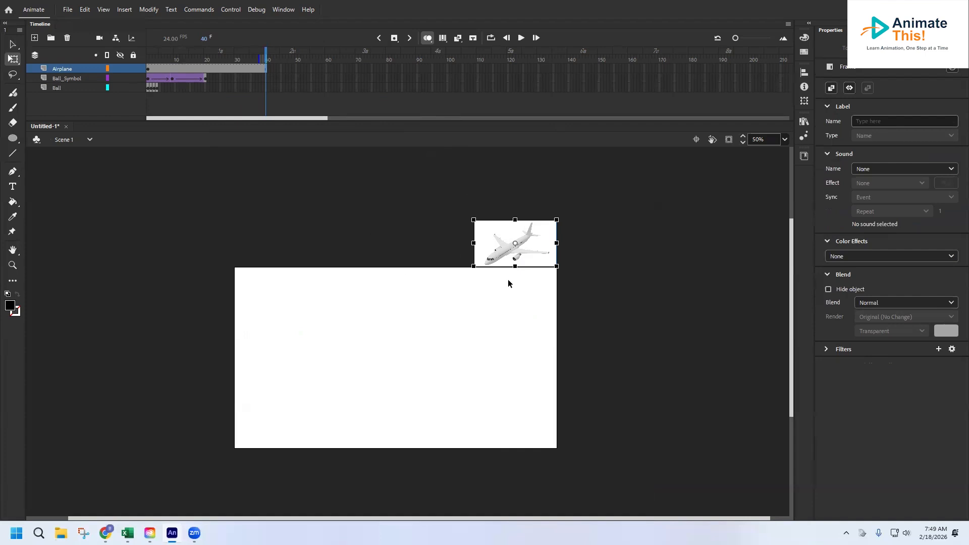
pyautogui.rightClick(266, 69)
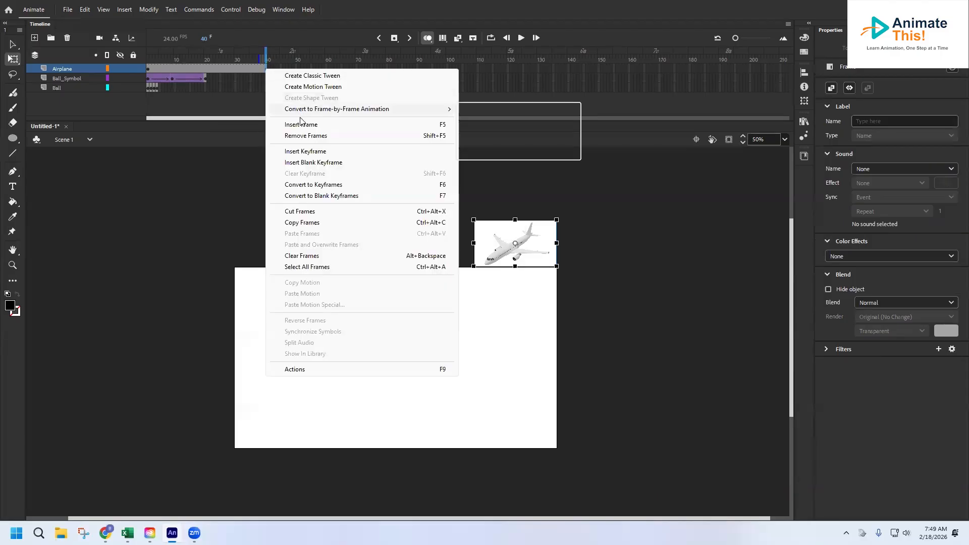
pyautogui.click(316, 156)
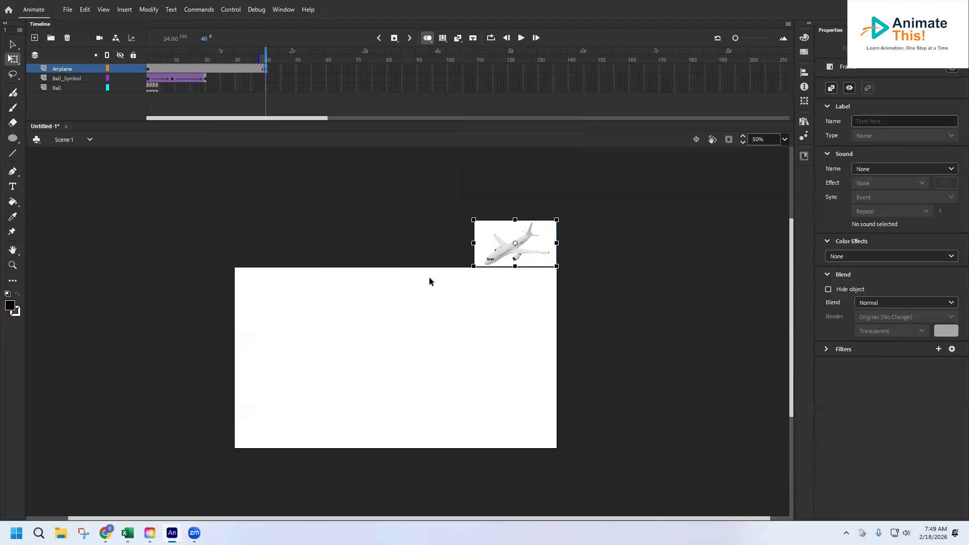